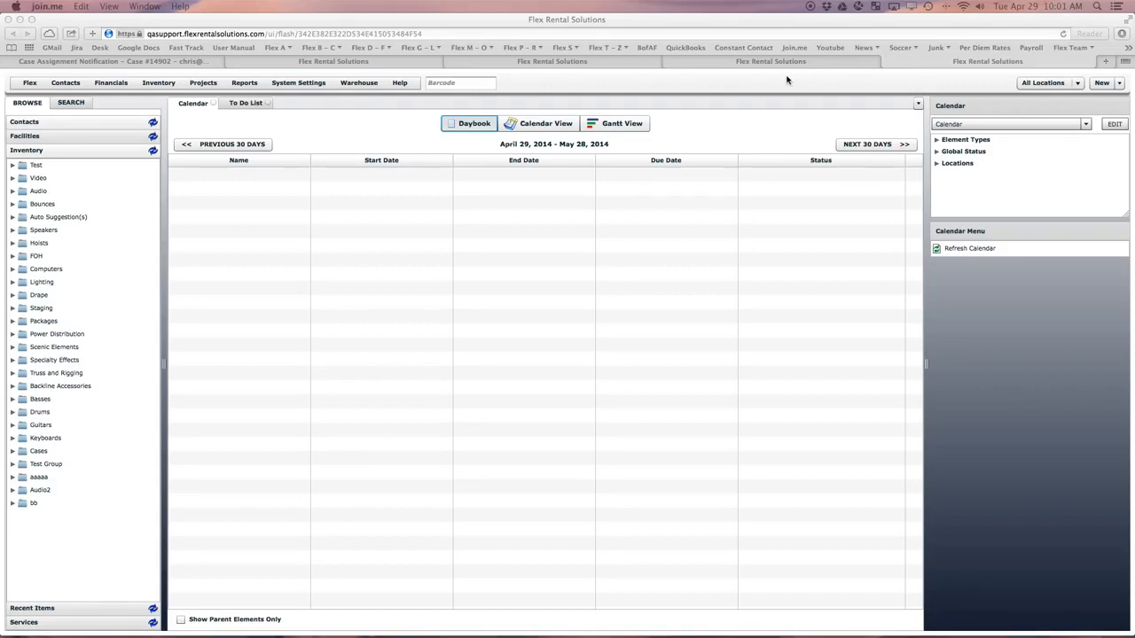
- Review the Identity & Exposure settings of the Task project element definition and close it
{"action": "left_click", "coordinate": [201, 85]}
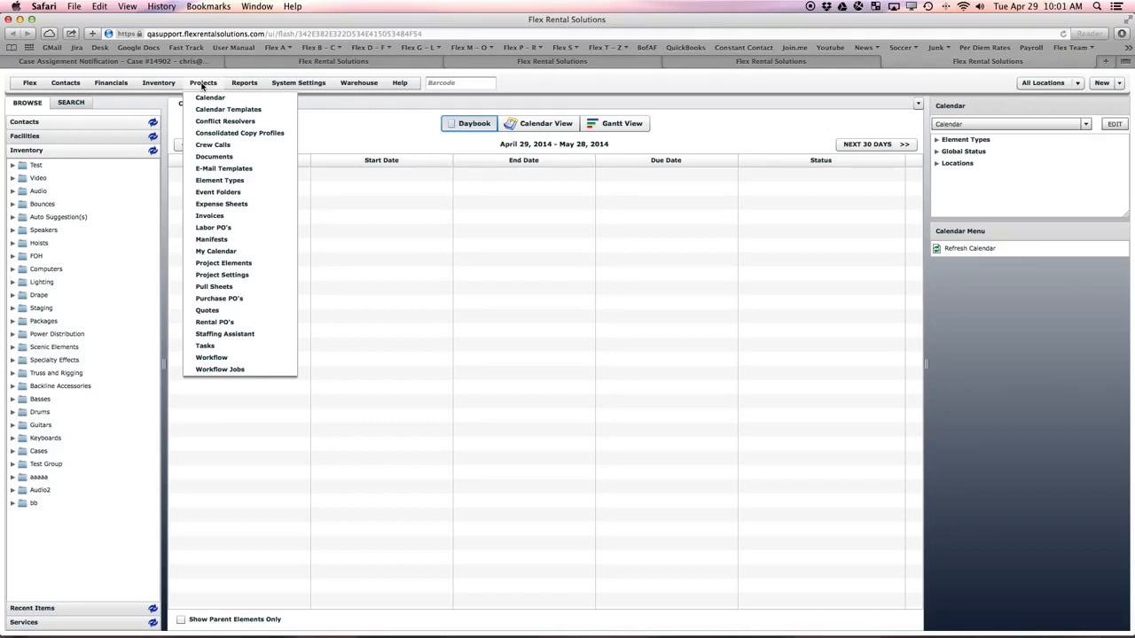
{"action": "left_click", "coordinate": [220, 263]}
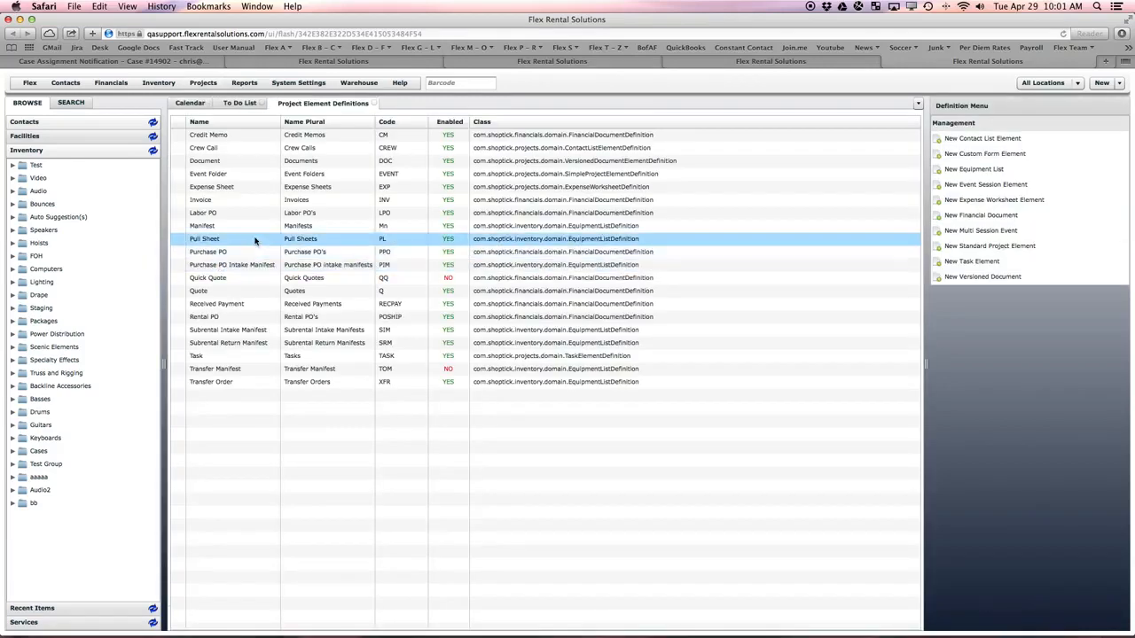
{"action": "left_click", "coordinate": [209, 356]}
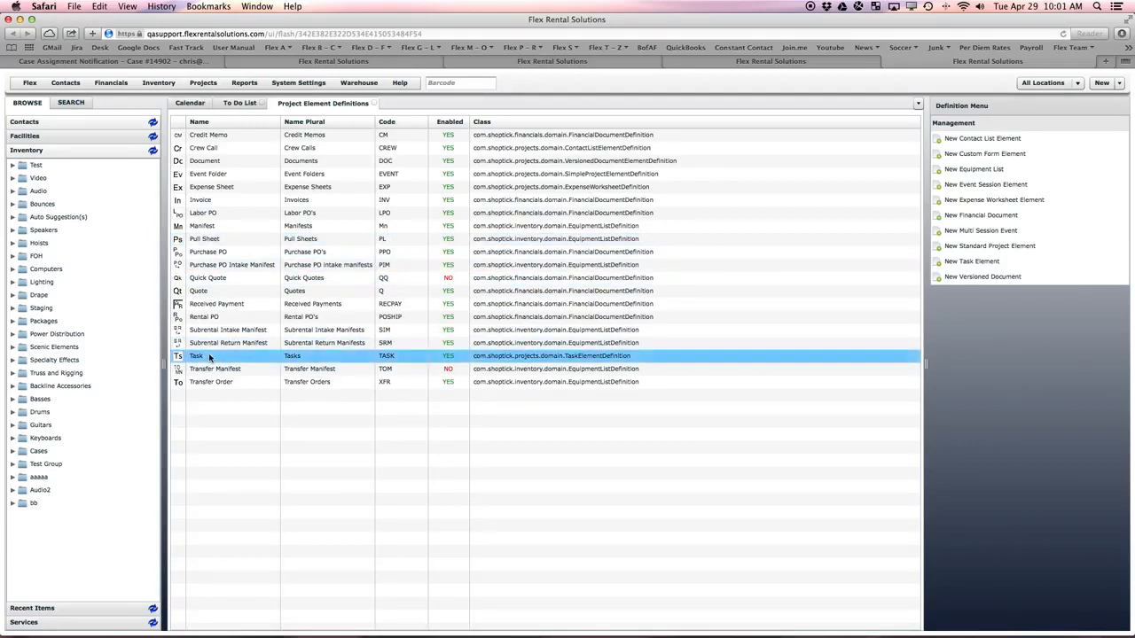
{"action": "double_click", "coordinate": [204, 357]}
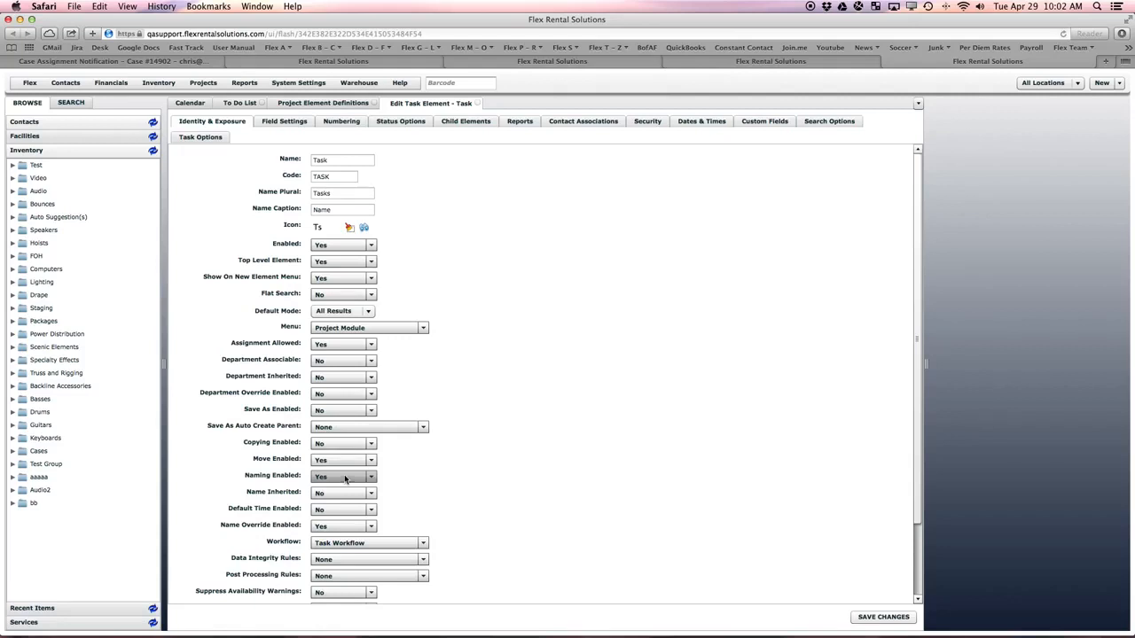
{"action": "scroll", "coordinate": [440, 378], "scroll_direction": "down", "scroll_amount": 1}
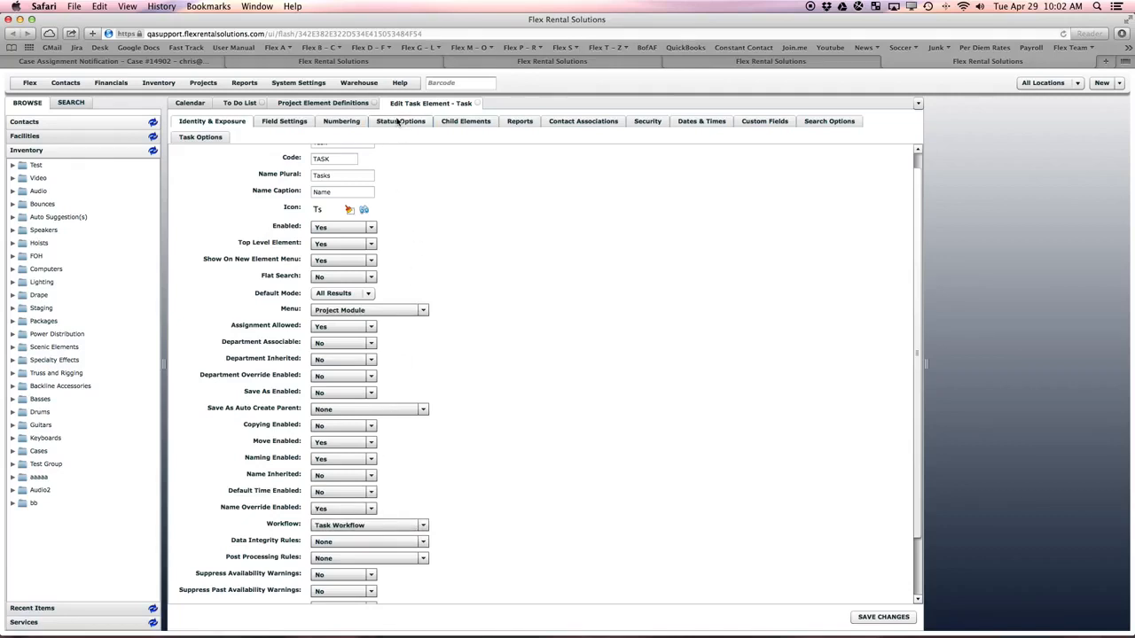
{"action": "left_click", "coordinate": [477, 103]}
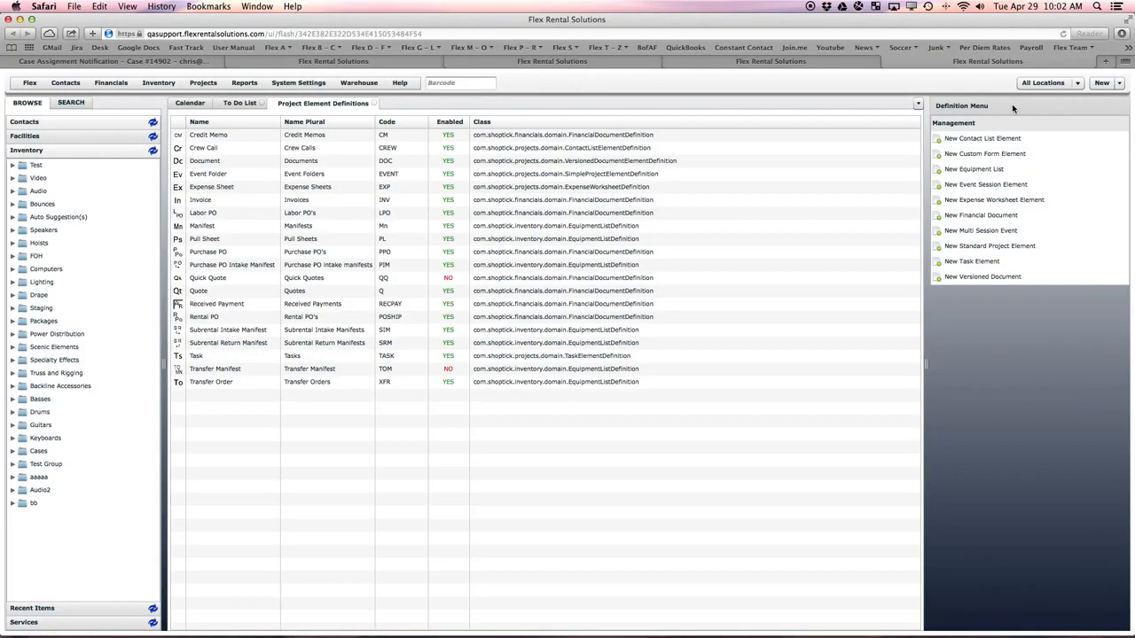
- Create a new task named "Test Task for Webinar"
{"action": "left_click", "coordinate": [1101, 82]}
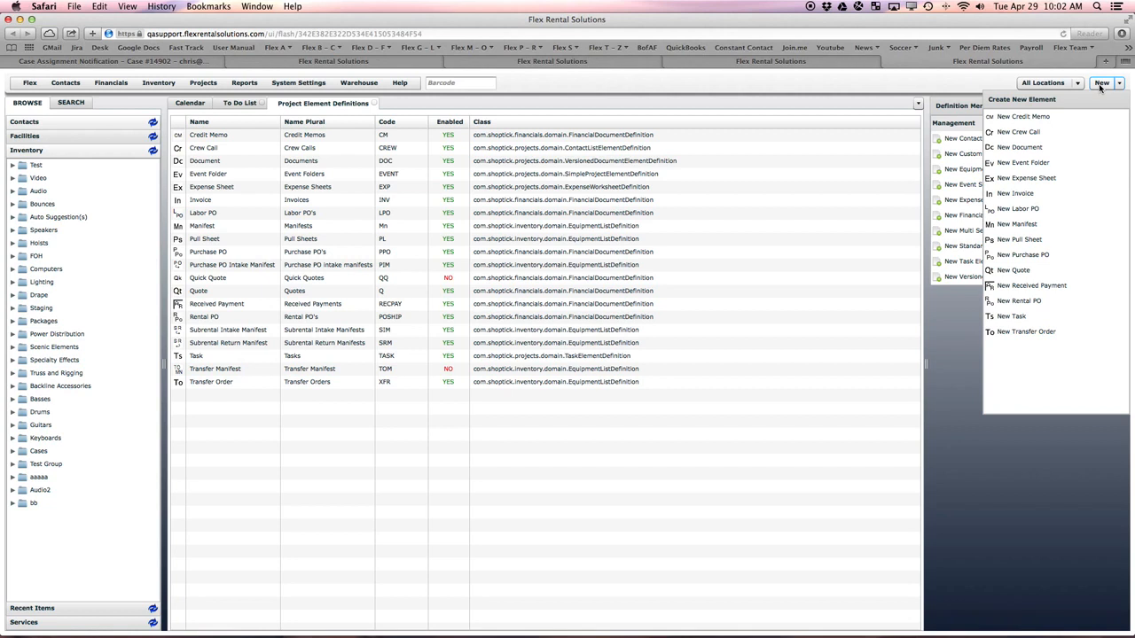
{"action": "left_click", "coordinate": [1027, 321]}
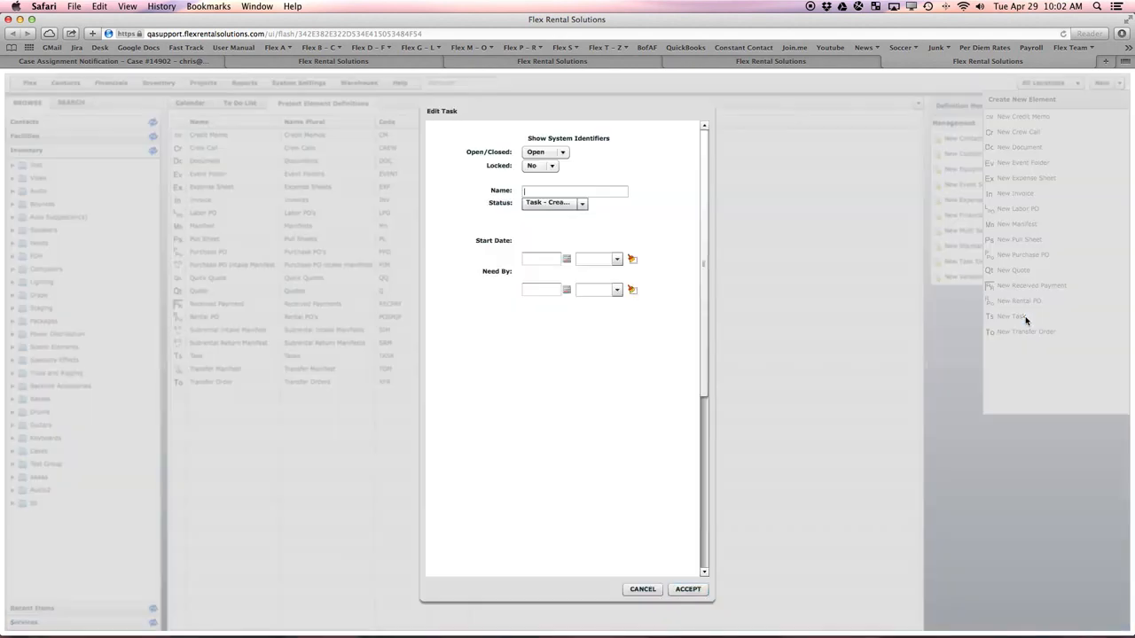
{"action": "type", "text": "Test Task for Web"}
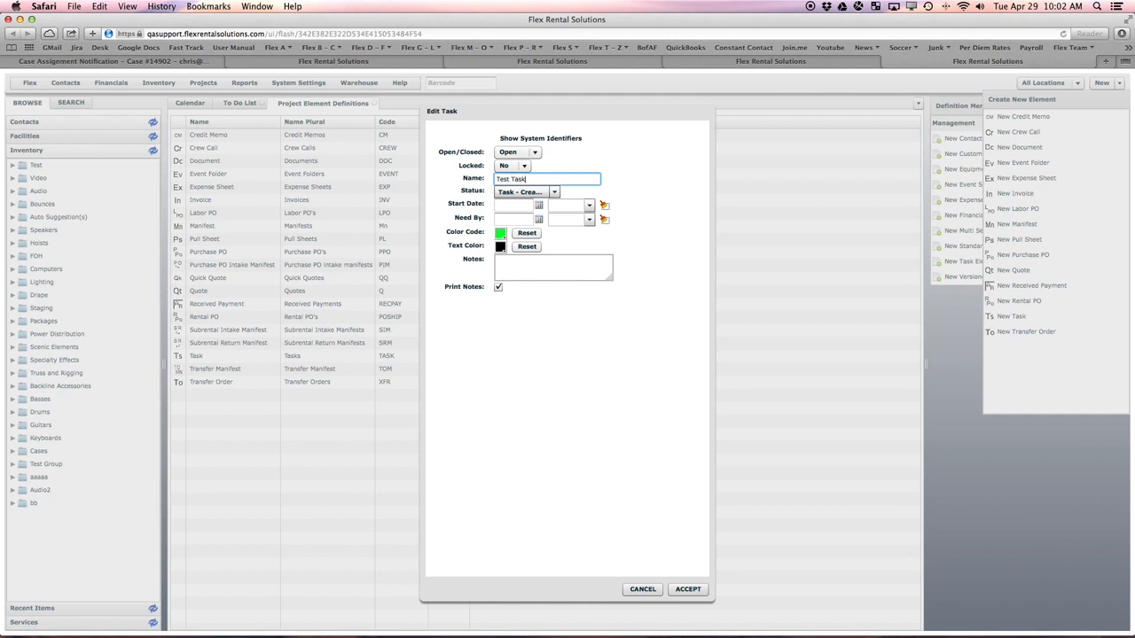
{"action": "type", "text": "inar"}
{"action": "left_click", "coordinate": [695, 591]}
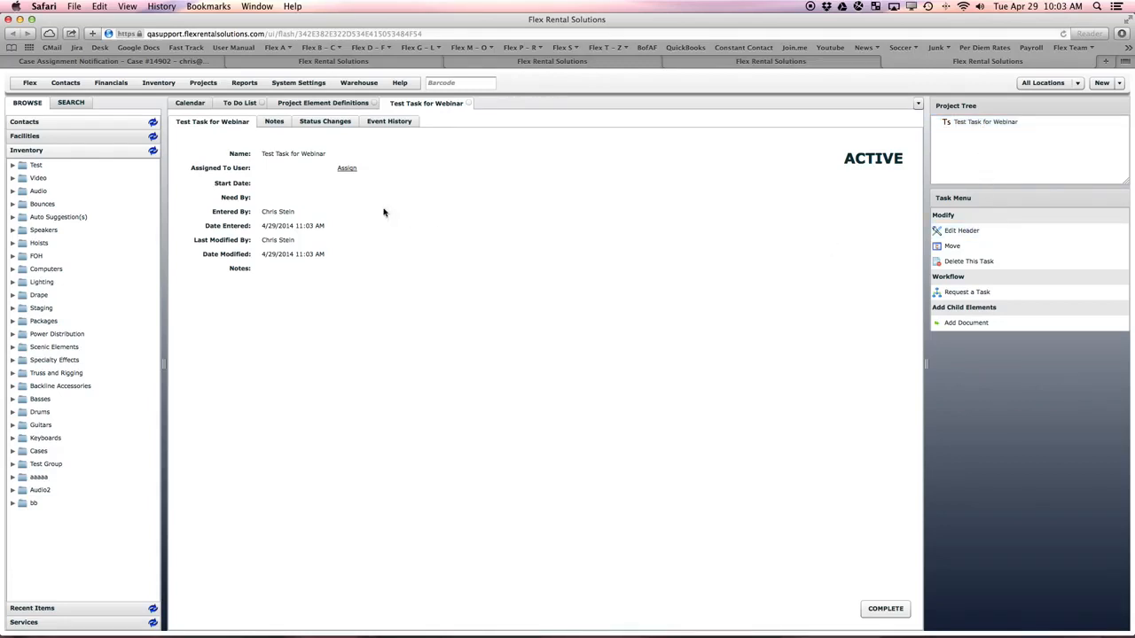
- Look at the users available for assigning the task and compare them with the system's Users list, leaving the task unassigned
{"action": "left_click", "coordinate": [347, 169]}
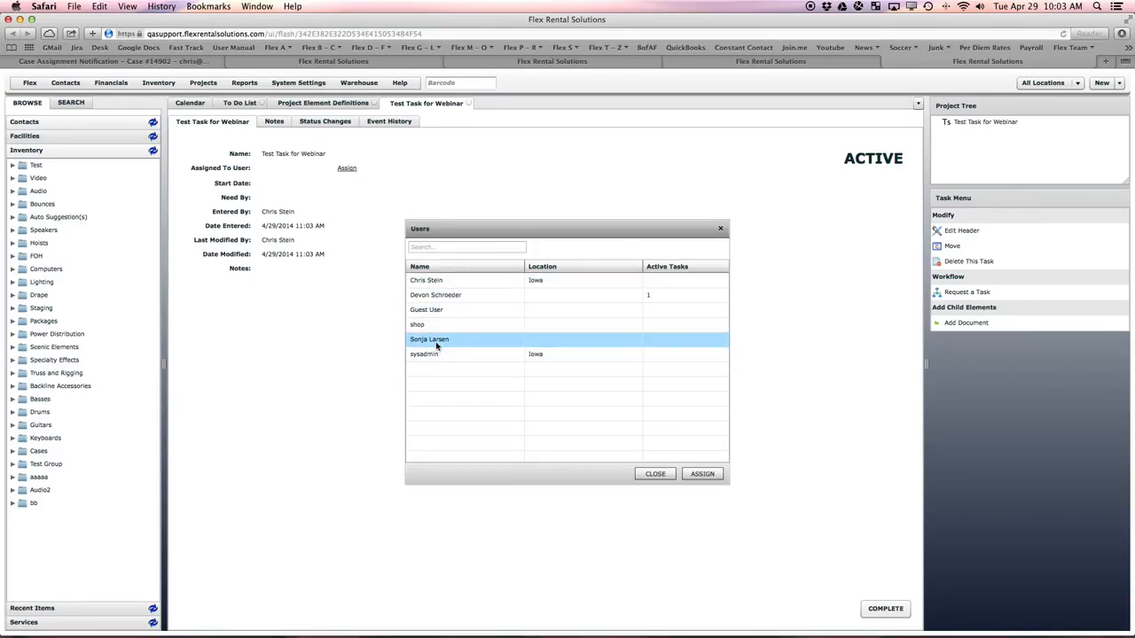
{"action": "left_click", "coordinate": [657, 478]}
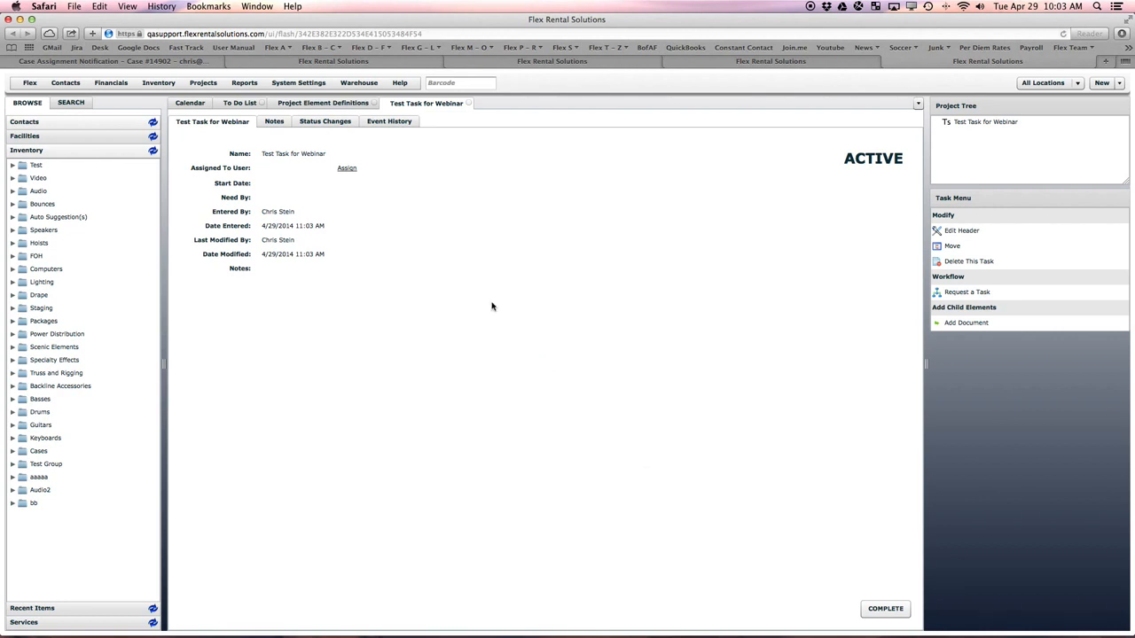
{"action": "left_click", "coordinate": [291, 84]}
{"action": "scroll", "coordinate": [344, 532], "scroll_direction": "down", "scroll_amount": 3}
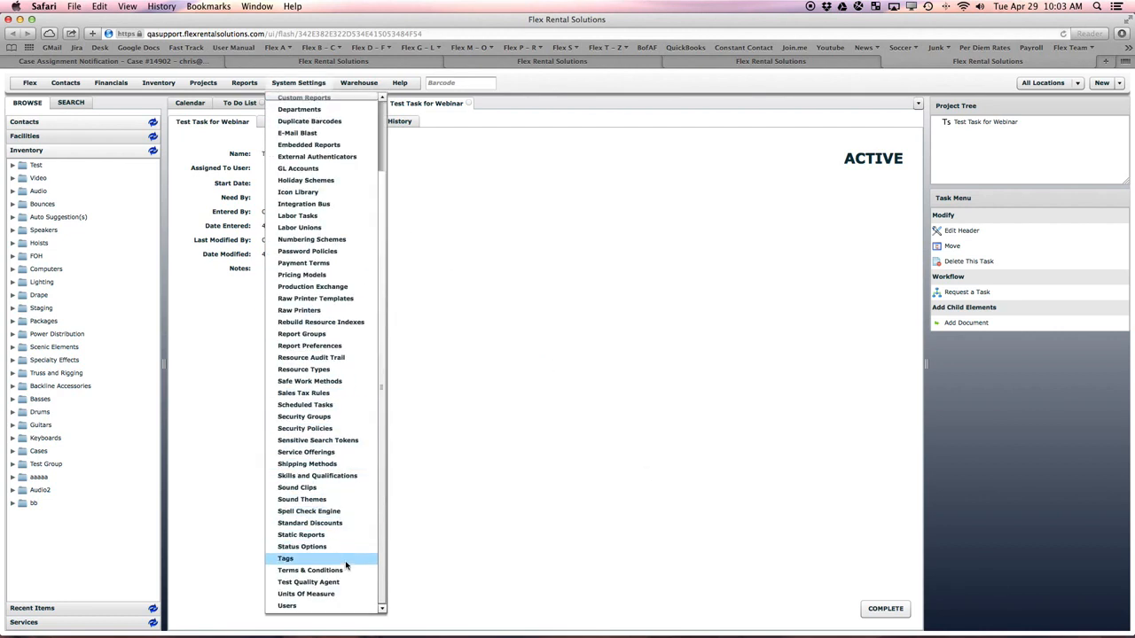
{"action": "left_click", "coordinate": [315, 605]}
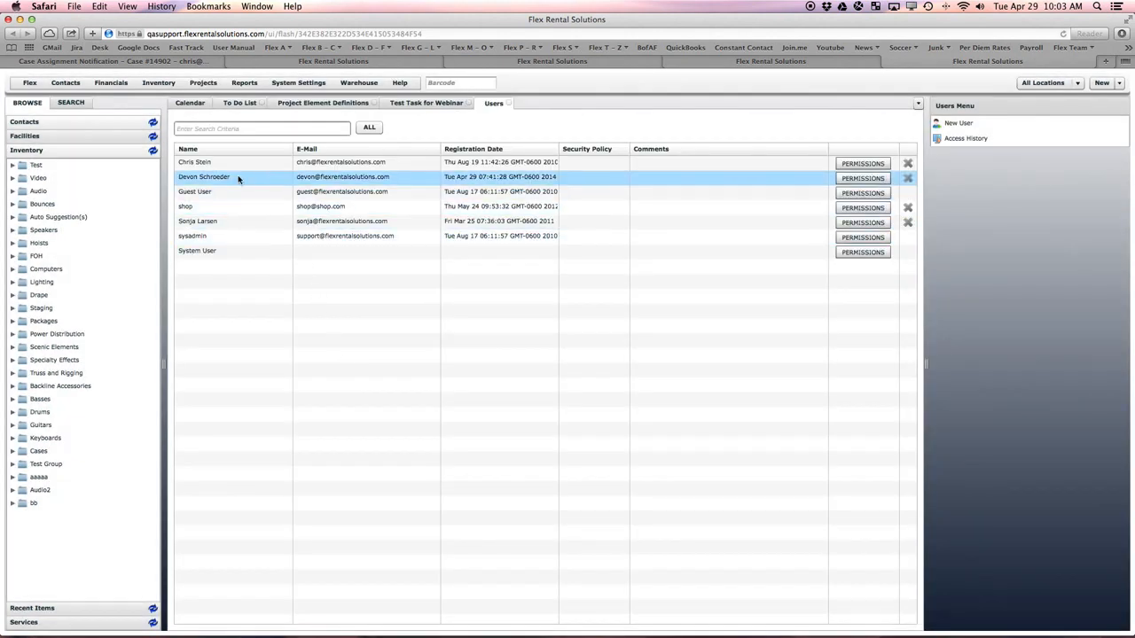
{"action": "left_click", "coordinate": [510, 103]}
- Assign the task to the user who already has an active task and recheck the Active Tasks column
{"action": "left_click", "coordinate": [352, 169]}
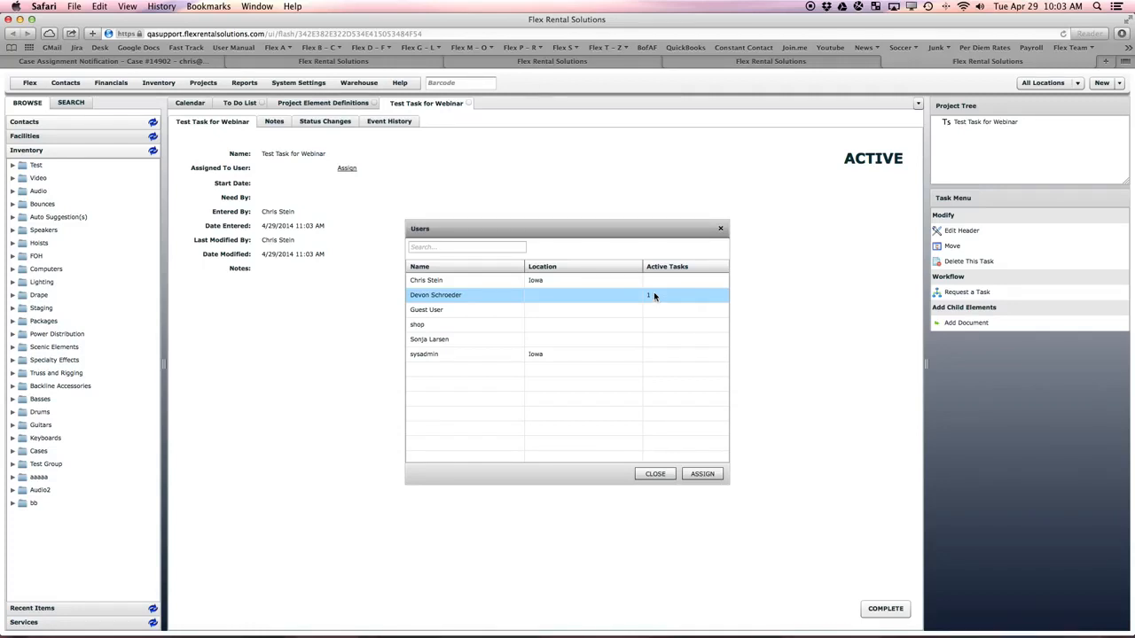
{"action": "double_click", "coordinate": [439, 300]}
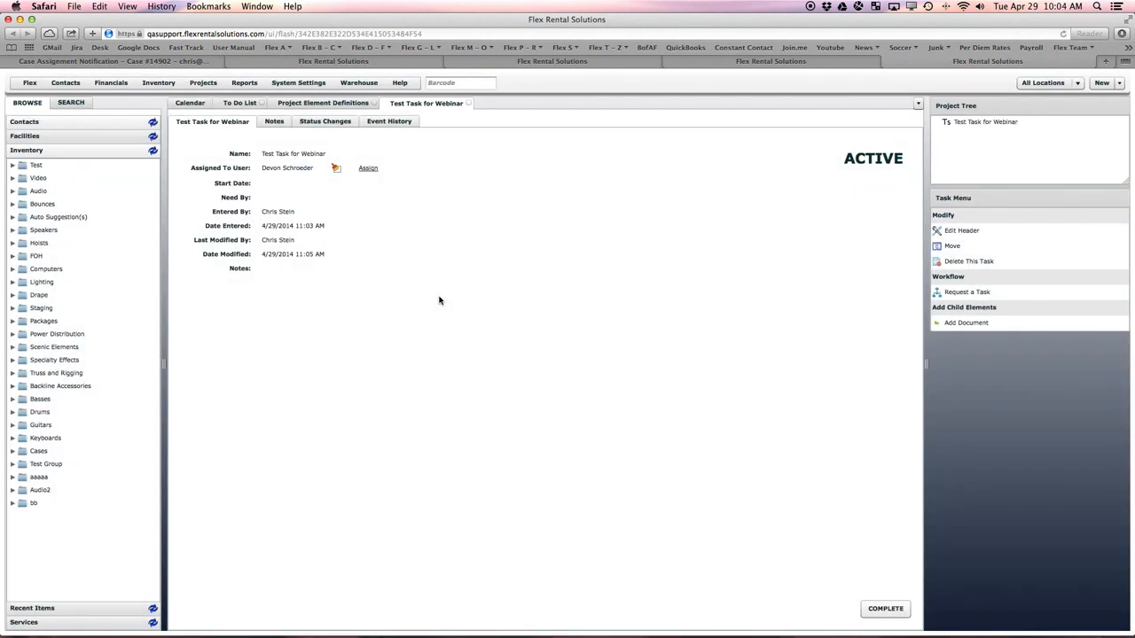
{"action": "left_click", "coordinate": [368, 170]}
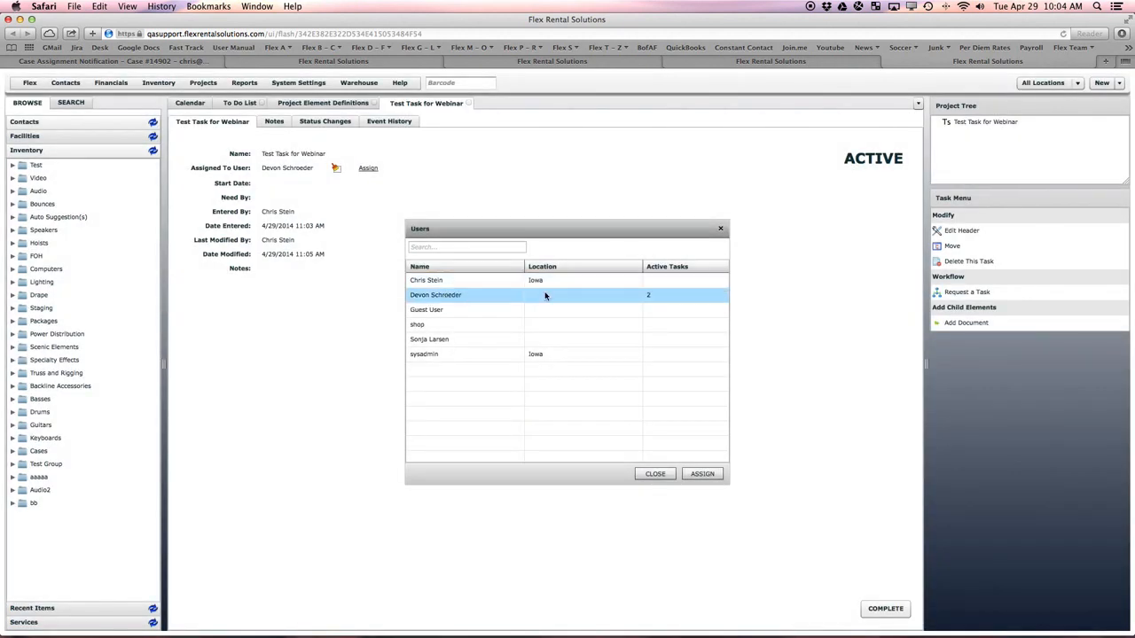
{"action": "left_click", "coordinate": [655, 474]}
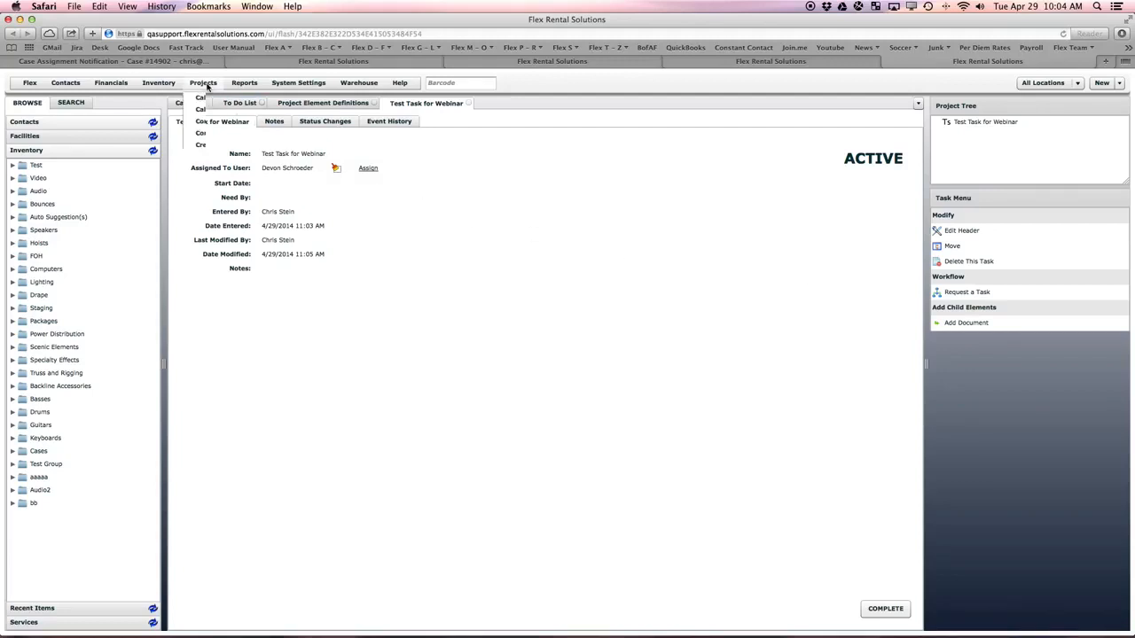
- Open the Task Workflow and examine its New Task Created state
{"action": "left_click", "coordinate": [203, 83]}
{"action": "left_click", "coordinate": [222, 358]}
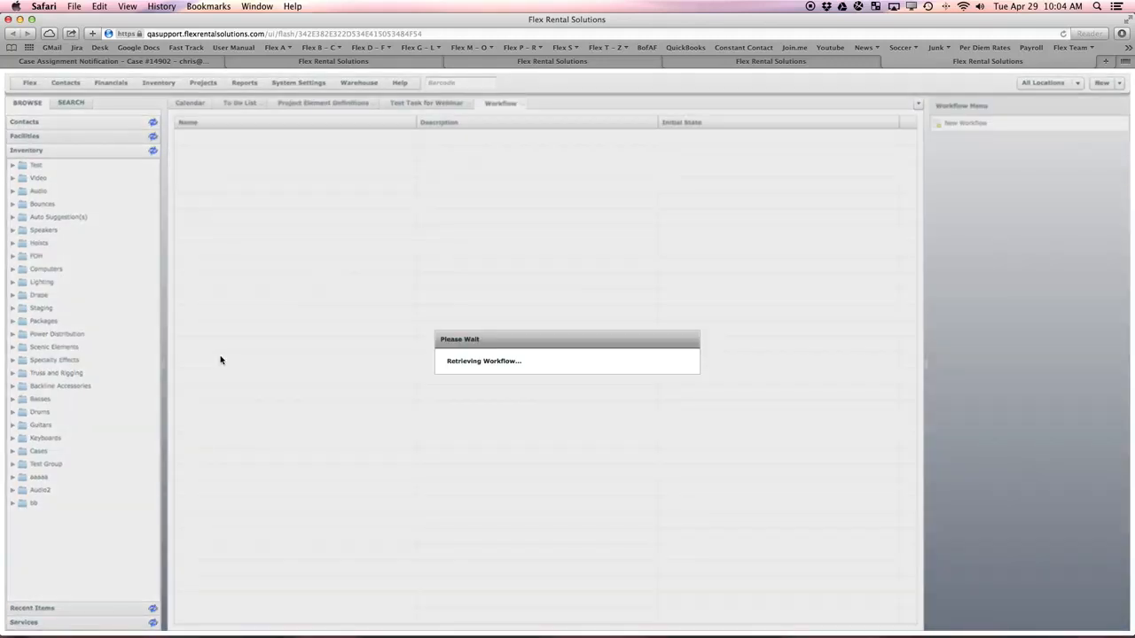
{"action": "double_click", "coordinate": [209, 393]}
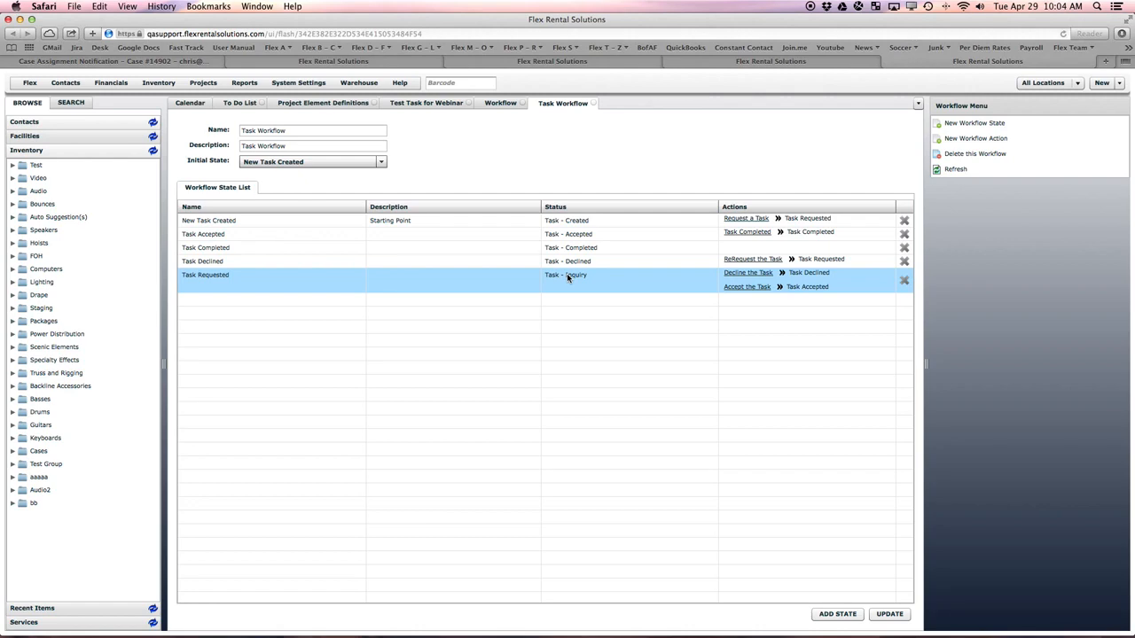
{"action": "double_click", "coordinate": [252, 224]}
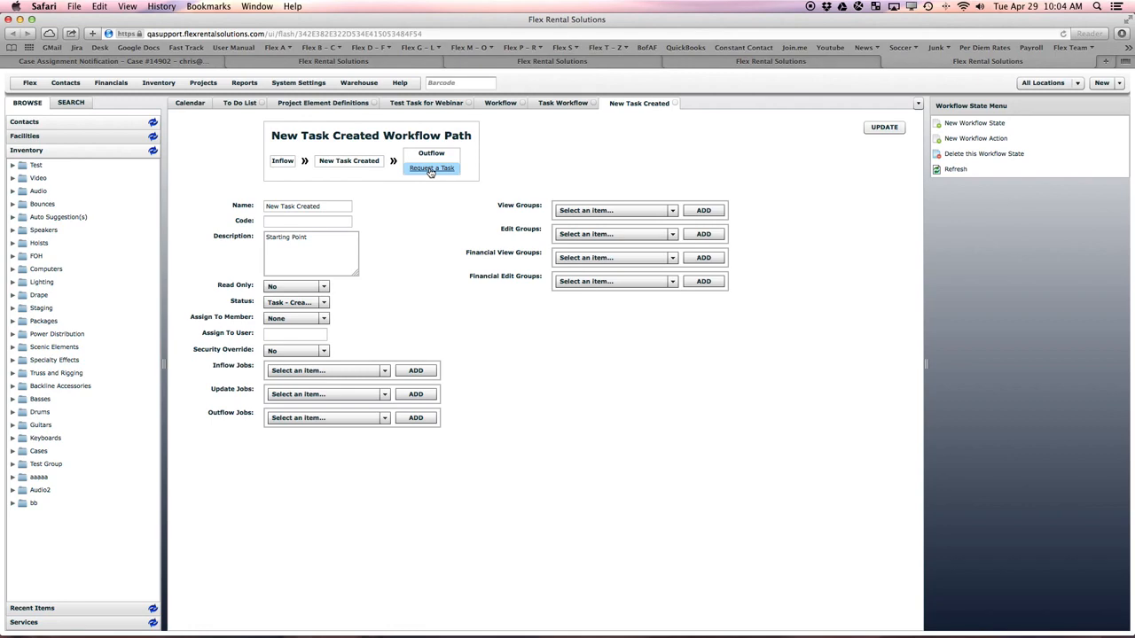
- Set the To Address of the Task Requested workflow job to ASSIGNED and save the update
{"action": "left_click", "coordinate": [206, 83]}
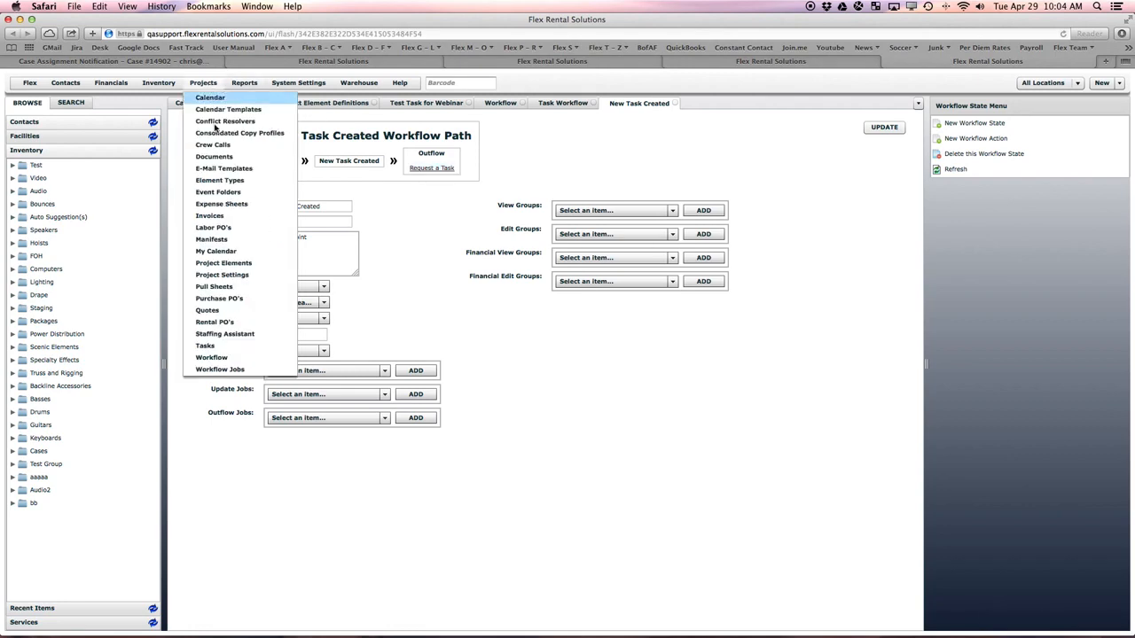
{"action": "left_click", "coordinate": [226, 369]}
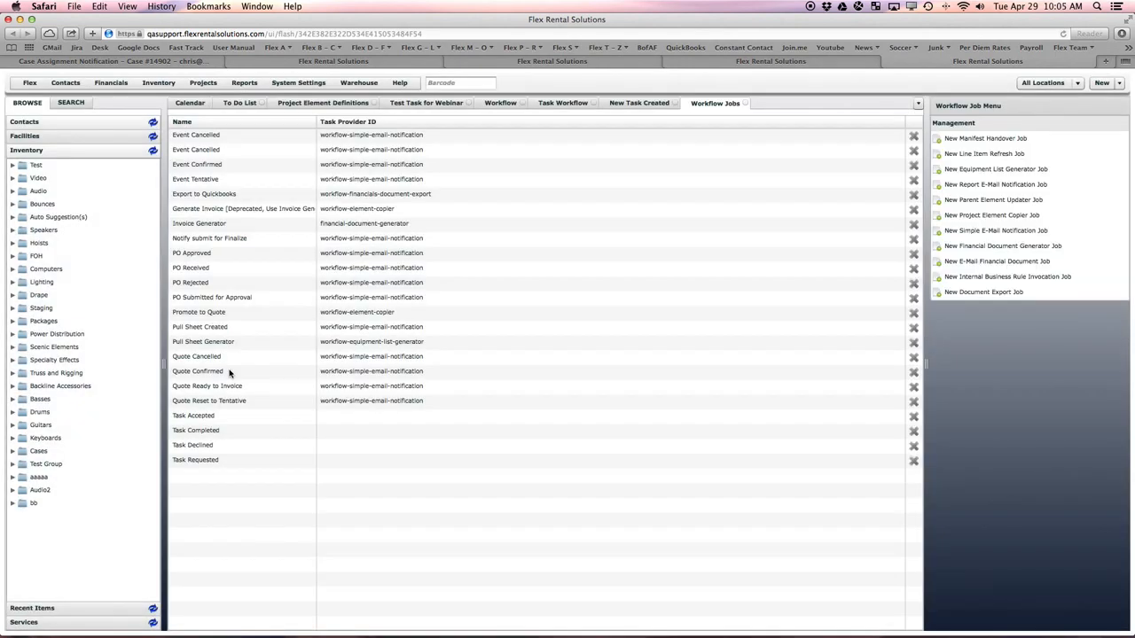
{"action": "left_click", "coordinate": [223, 461]}
{"action": "double_click", "coordinate": [222, 462]}
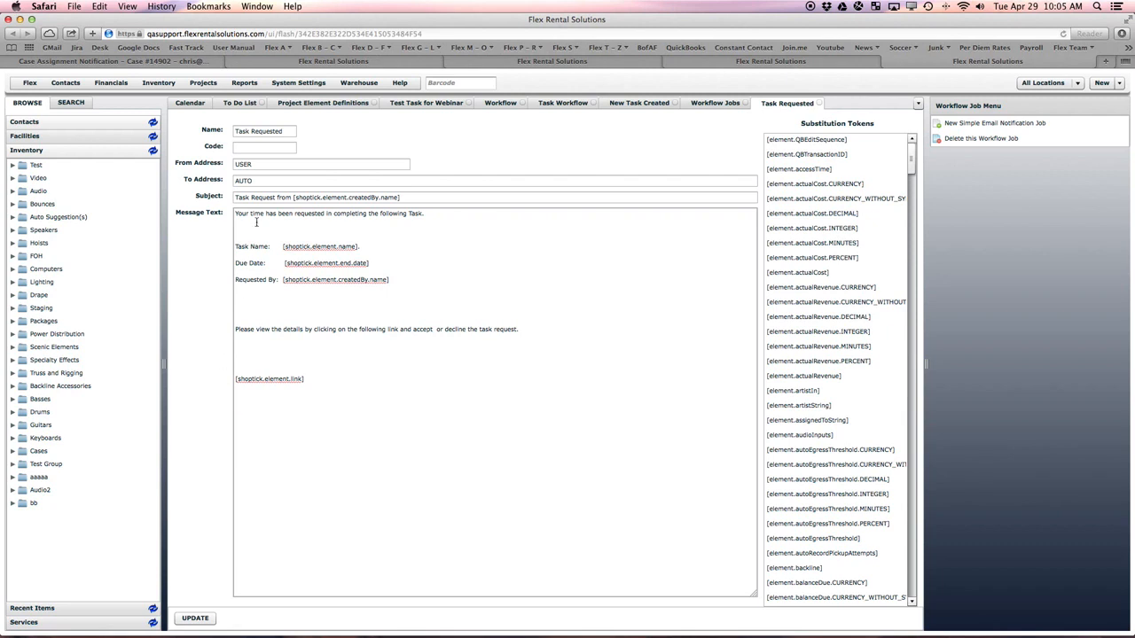
{"action": "left_click", "coordinate": [259, 183]}
{"action": "type", "text": "ASSIGNE"}
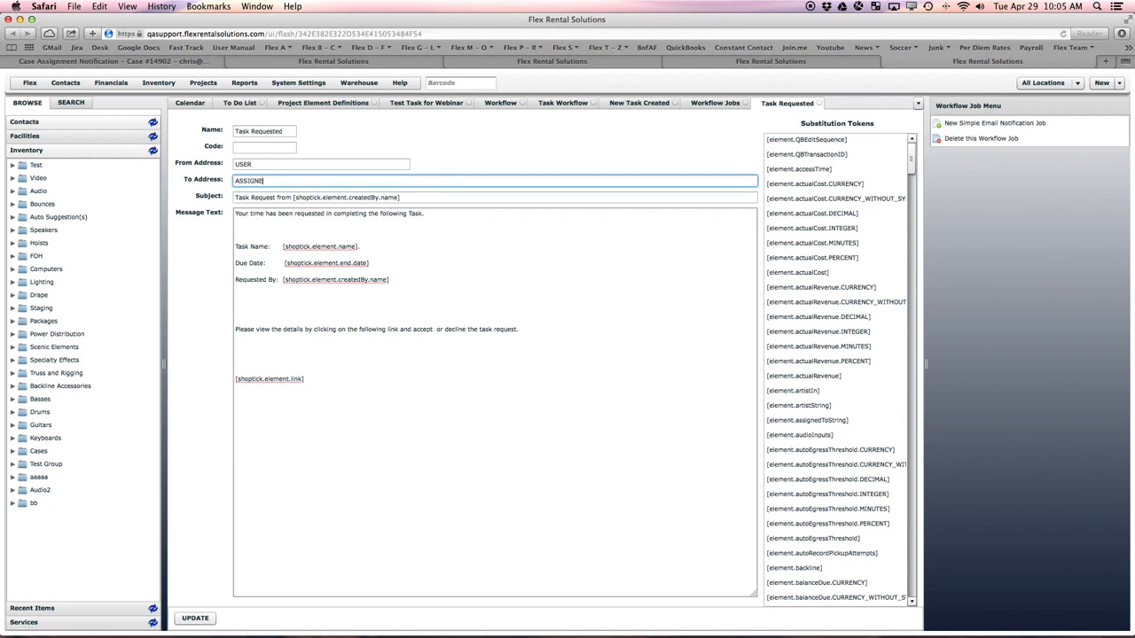
{"action": "type", "text": "D"}
{"action": "left_click", "coordinate": [205, 624]}
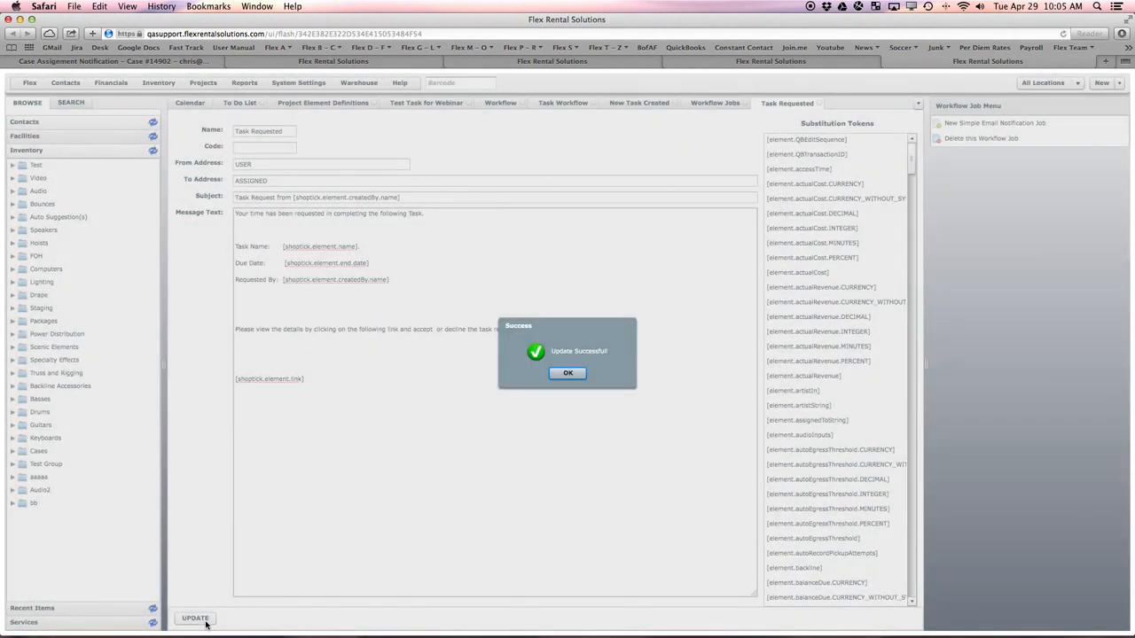
{"action": "left_click", "coordinate": [562, 374]}
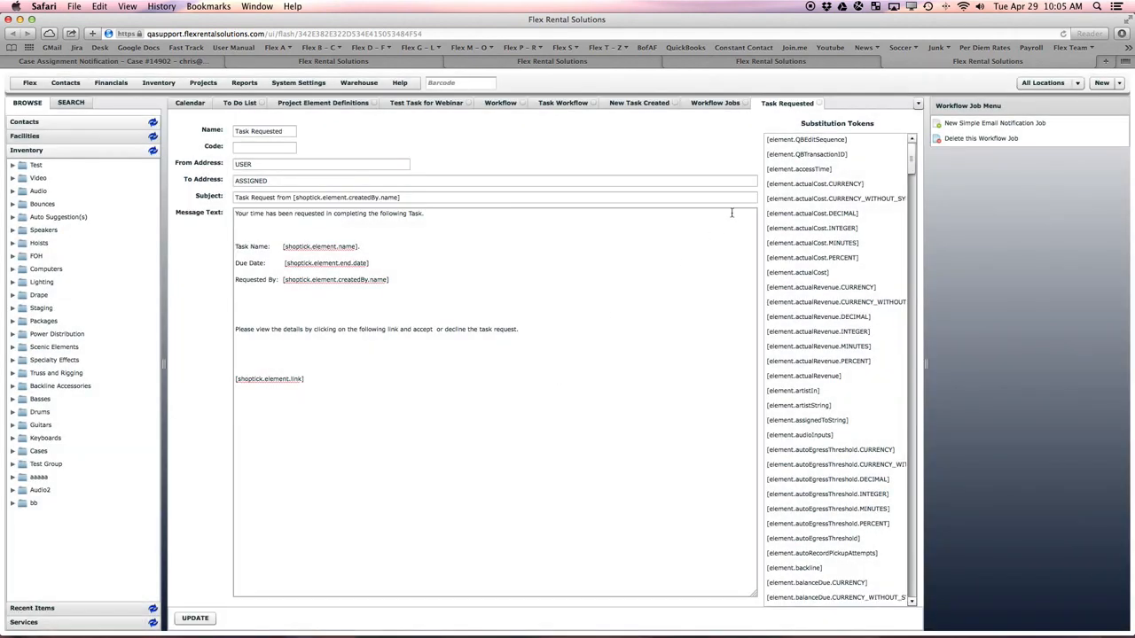
- Review the New Task Created state's Request a Task action and run that action on Test Task for Webinar, accepting the prefilled e-mail notification
{"action": "left_click", "coordinate": [634, 104]}
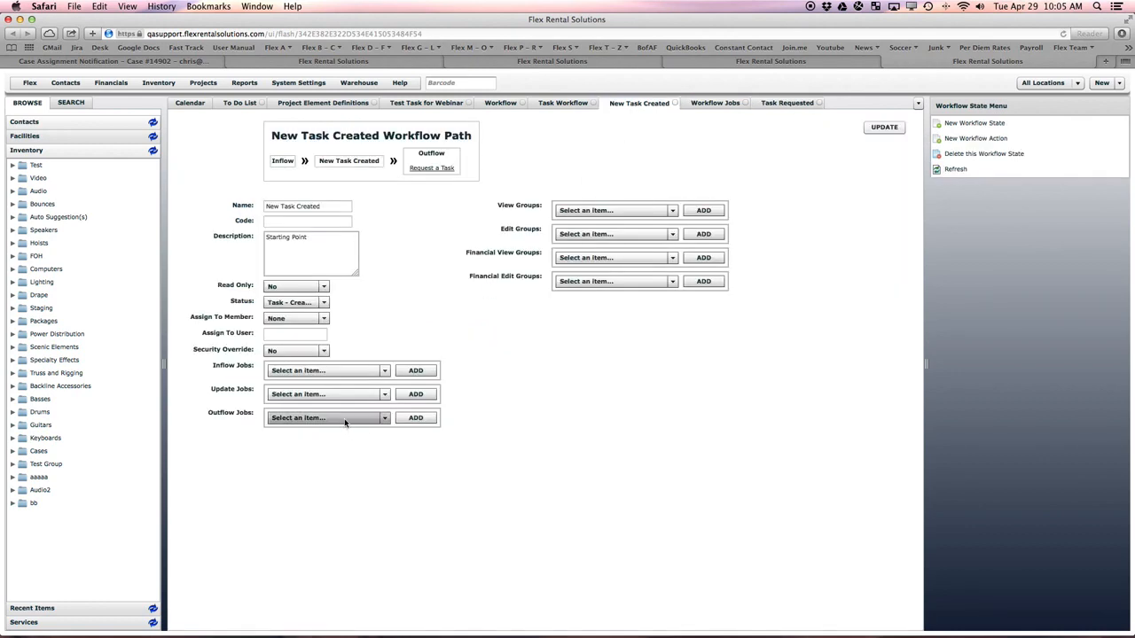
{"action": "left_click", "coordinate": [431, 168]}
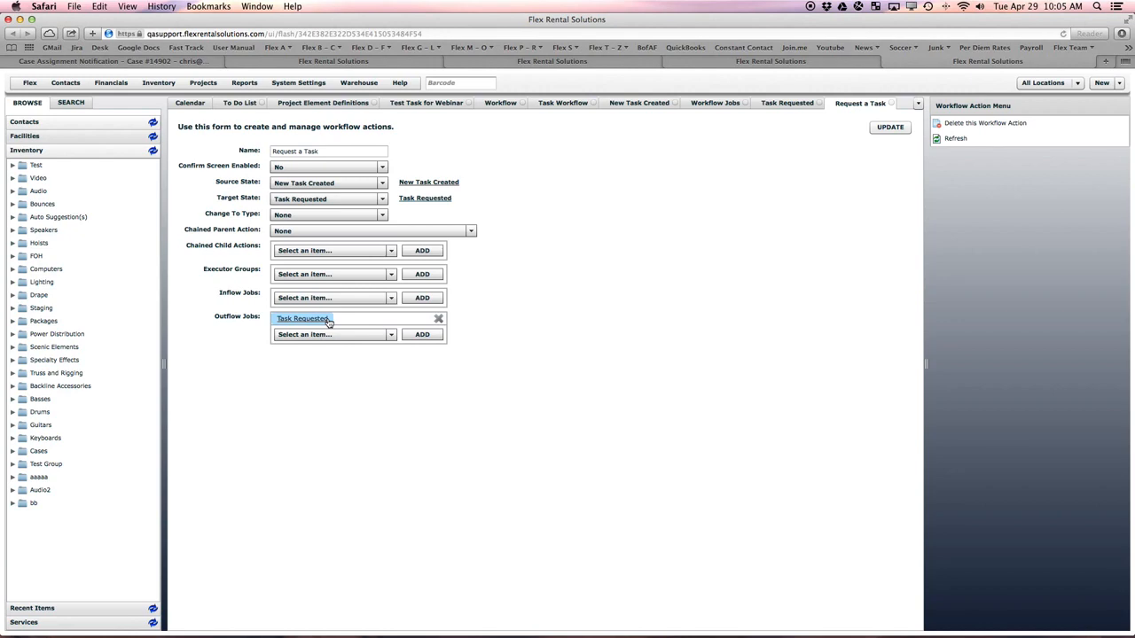
{"action": "left_click", "coordinate": [413, 103]}
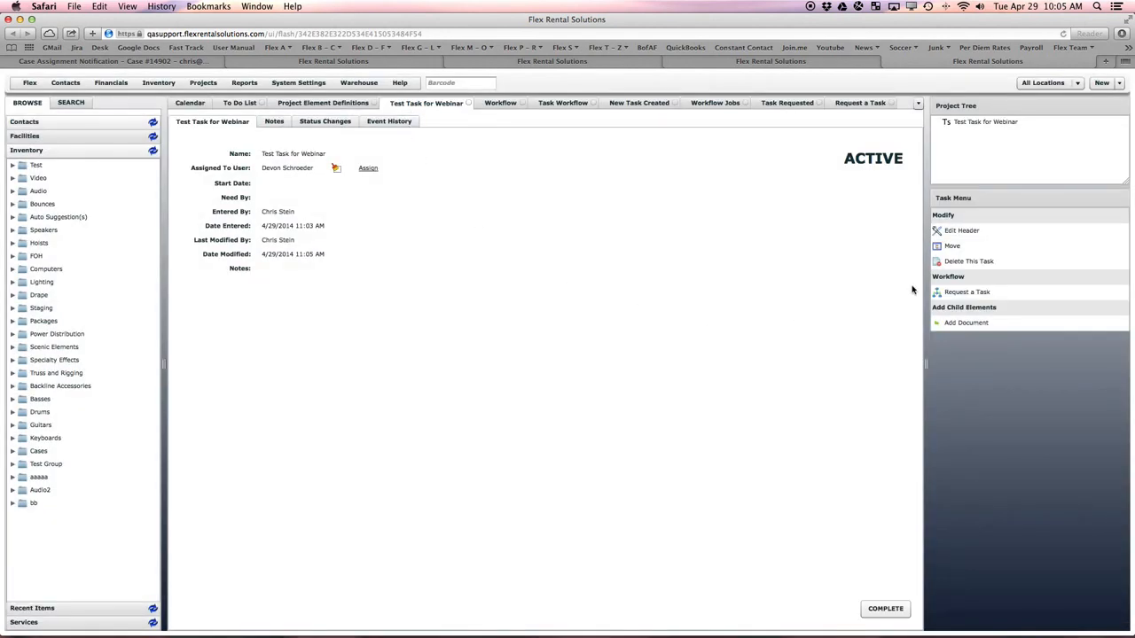
{"action": "left_click", "coordinate": [969, 292]}
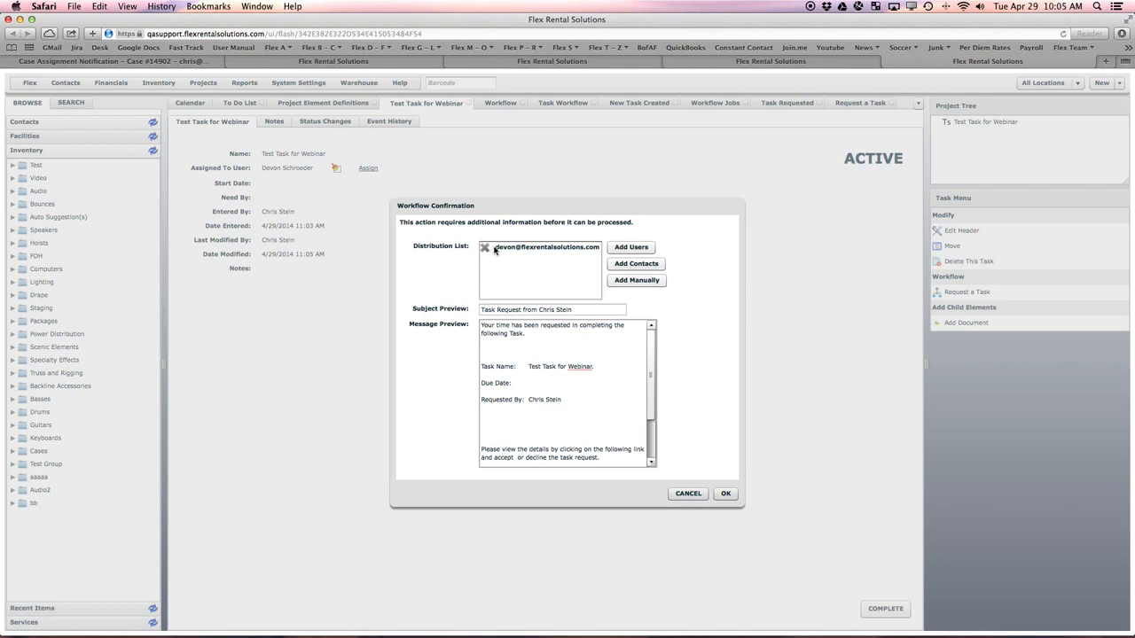
{"action": "left_click", "coordinate": [726, 495]}
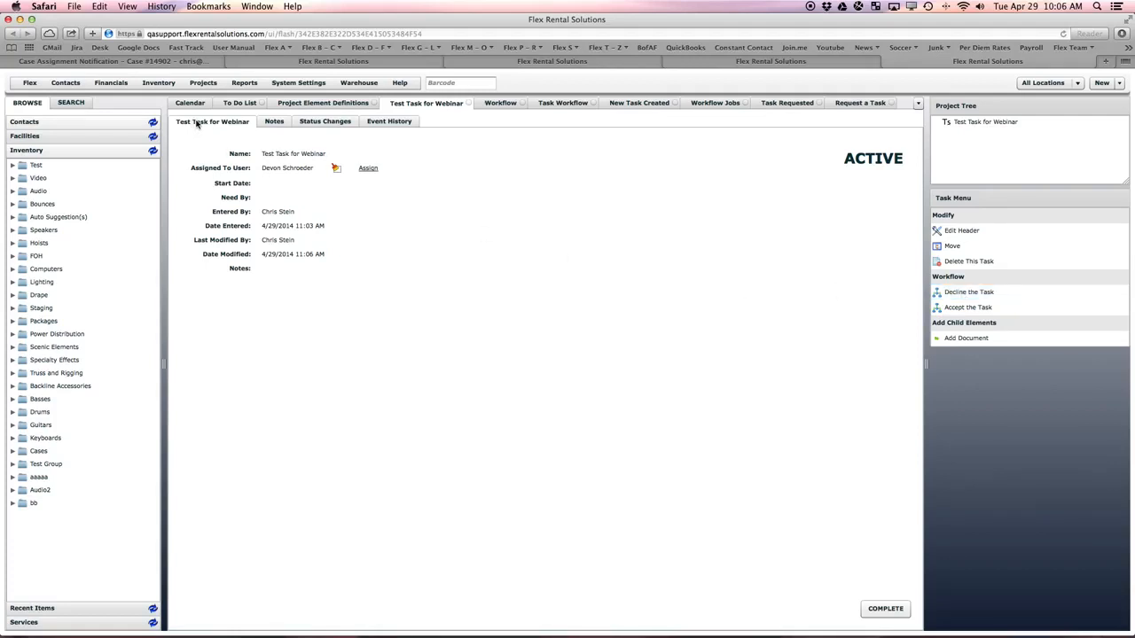
- Show the To Do List for all users and select the Test Task entry
{"action": "left_click", "coordinate": [238, 103]}
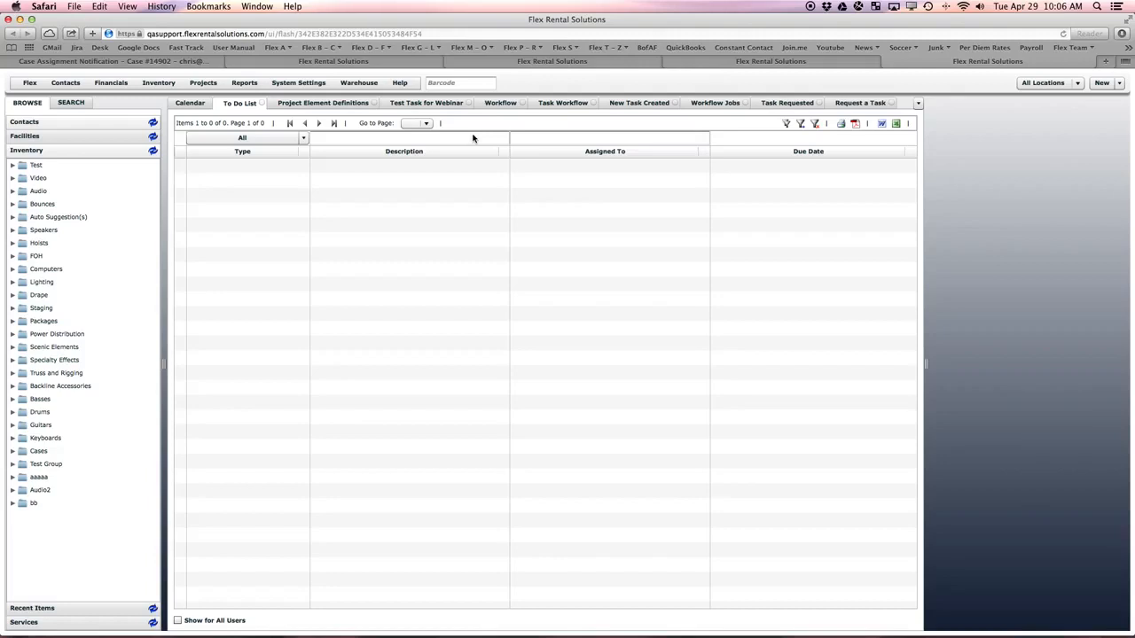
{"action": "left_click", "coordinate": [179, 622]}
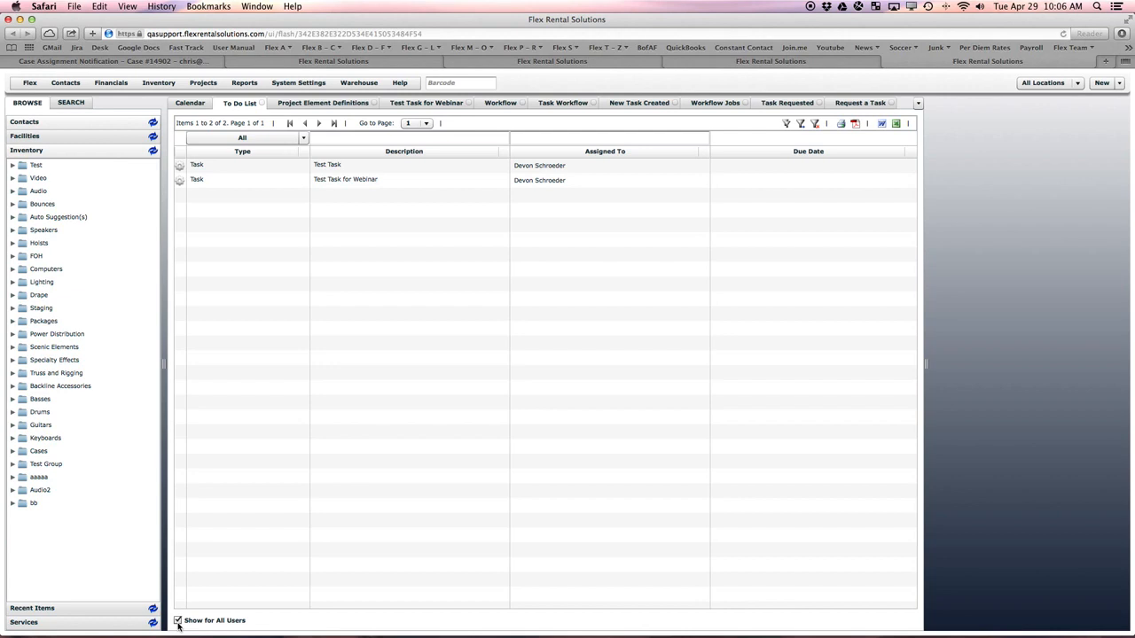
{"action": "left_click", "coordinate": [539, 169]}
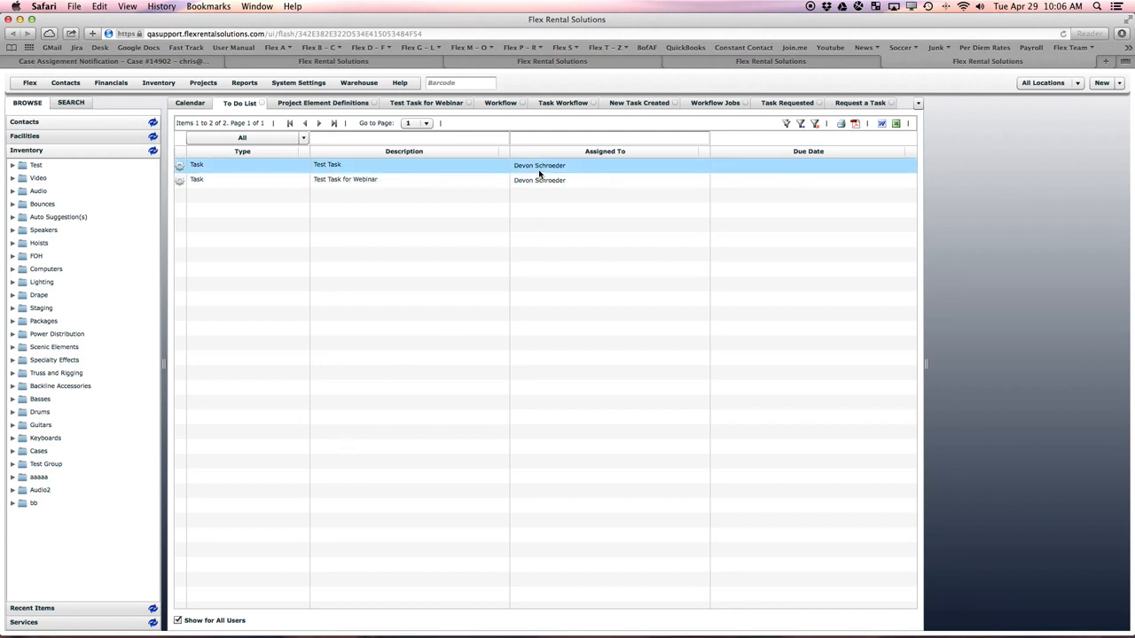
- Open Test Task from the To Do List and reassign it to the user who entered it
{"action": "double_click", "coordinate": [539, 169]}
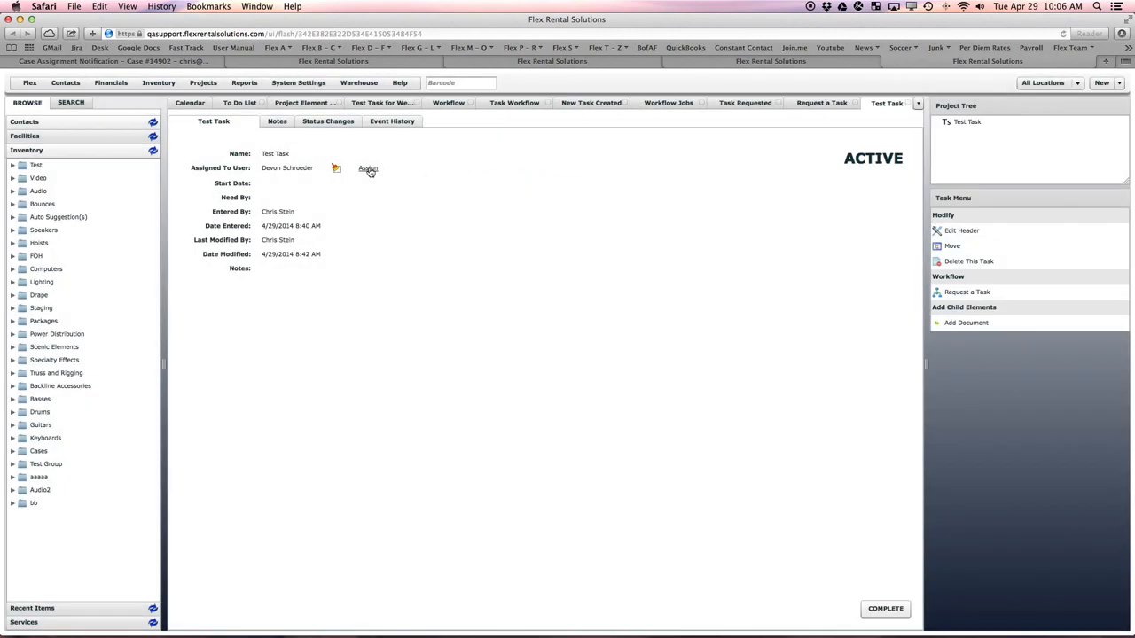
{"action": "left_click", "coordinate": [368, 170]}
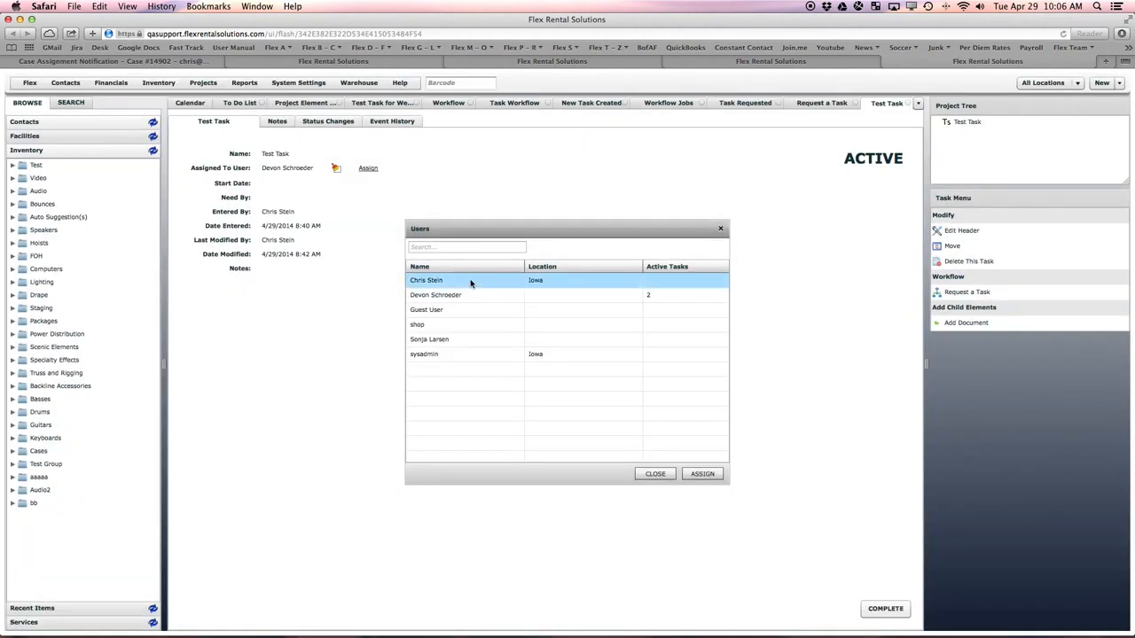
{"action": "left_click", "coordinate": [433, 282]}
{"action": "double_click", "coordinate": [433, 282]}
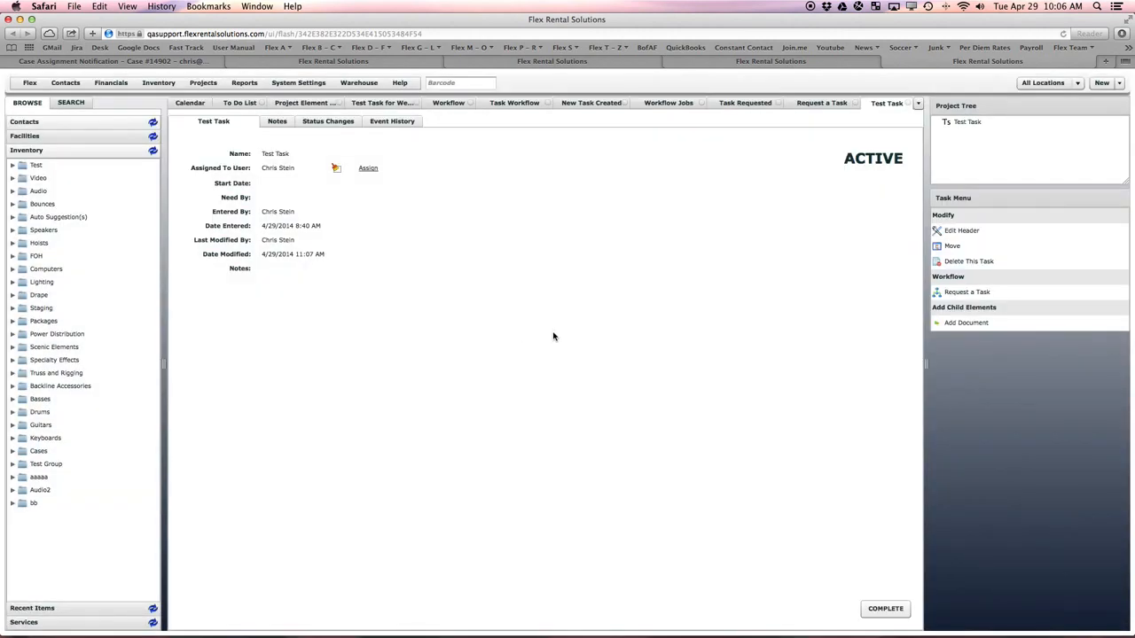
- Compare the To Do List for the current user only with the list for all users
{"action": "left_click", "coordinate": [247, 104]}
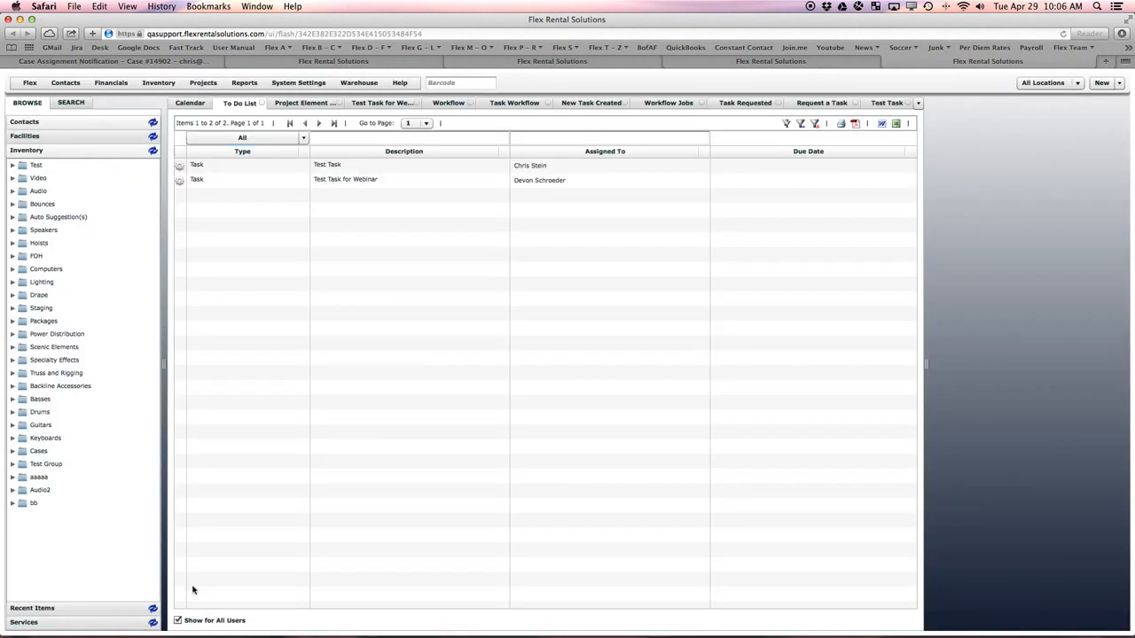
{"action": "left_click", "coordinate": [178, 621]}
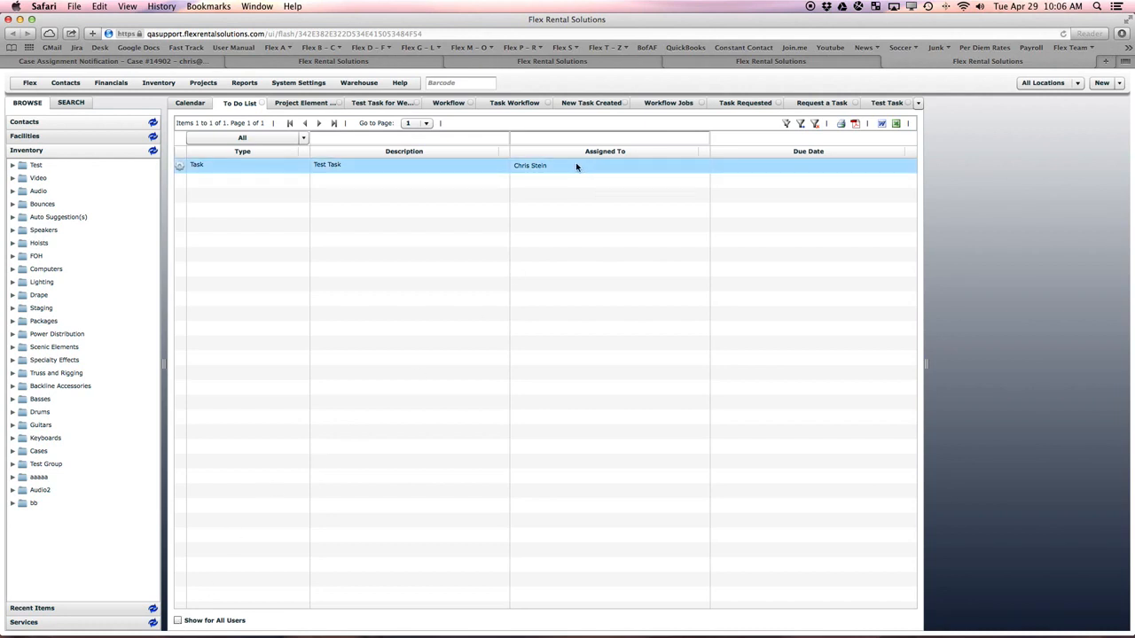
{"action": "left_click", "coordinate": [178, 621]}
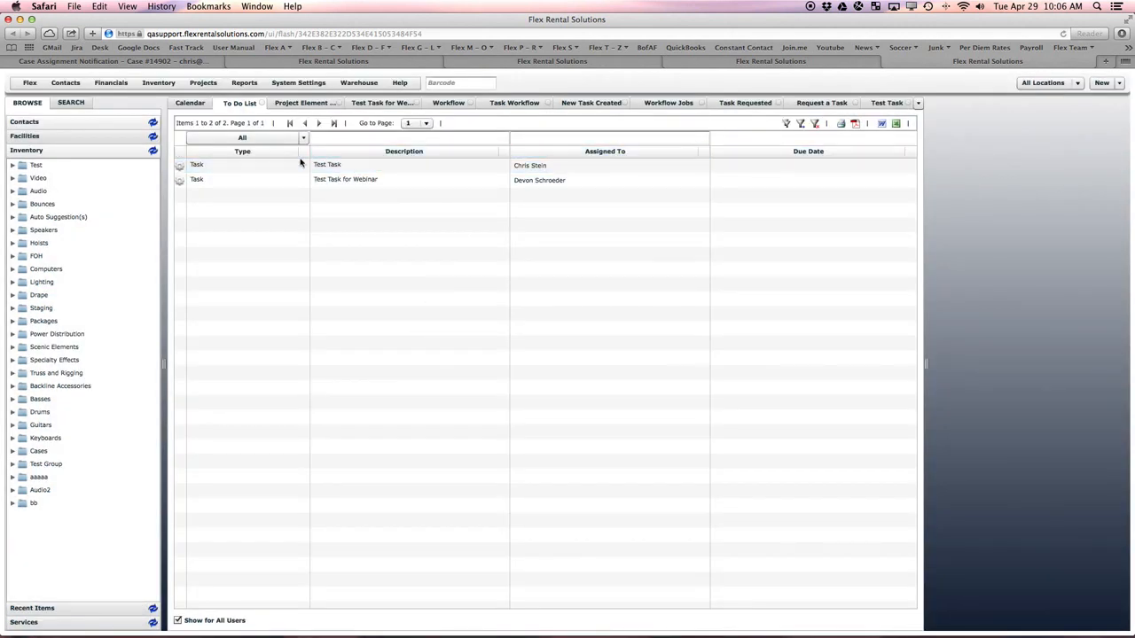
- Review the actions available for the Test Task entry in the To Do List, including the Assign To User dialog, without applying any
{"action": "left_click", "coordinate": [242, 155]}
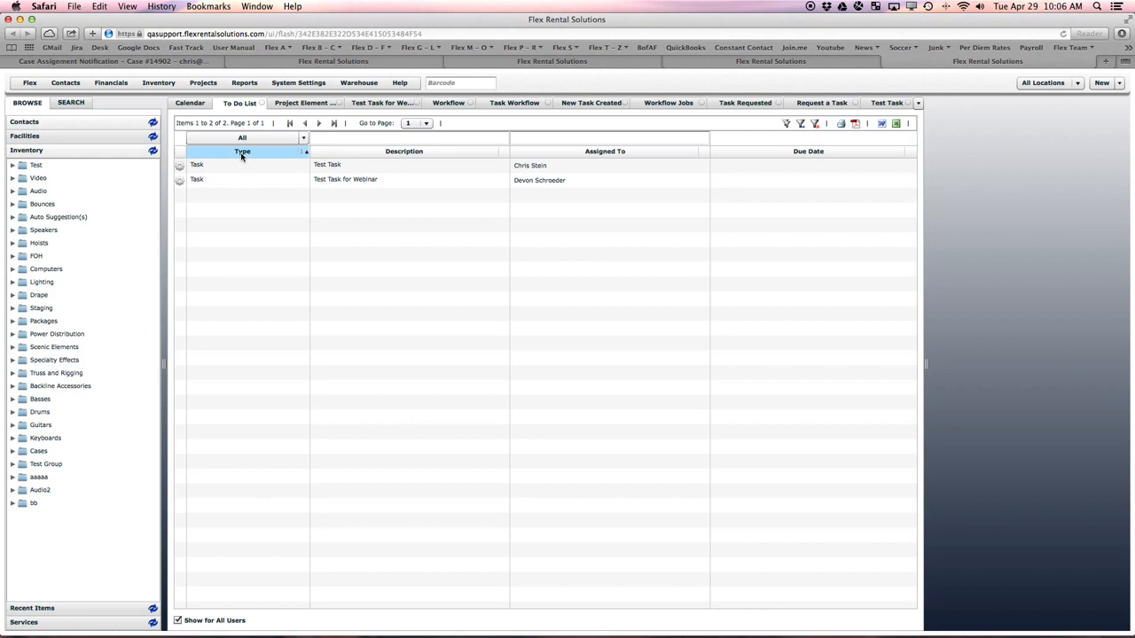
{"action": "left_click", "coordinate": [181, 167]}
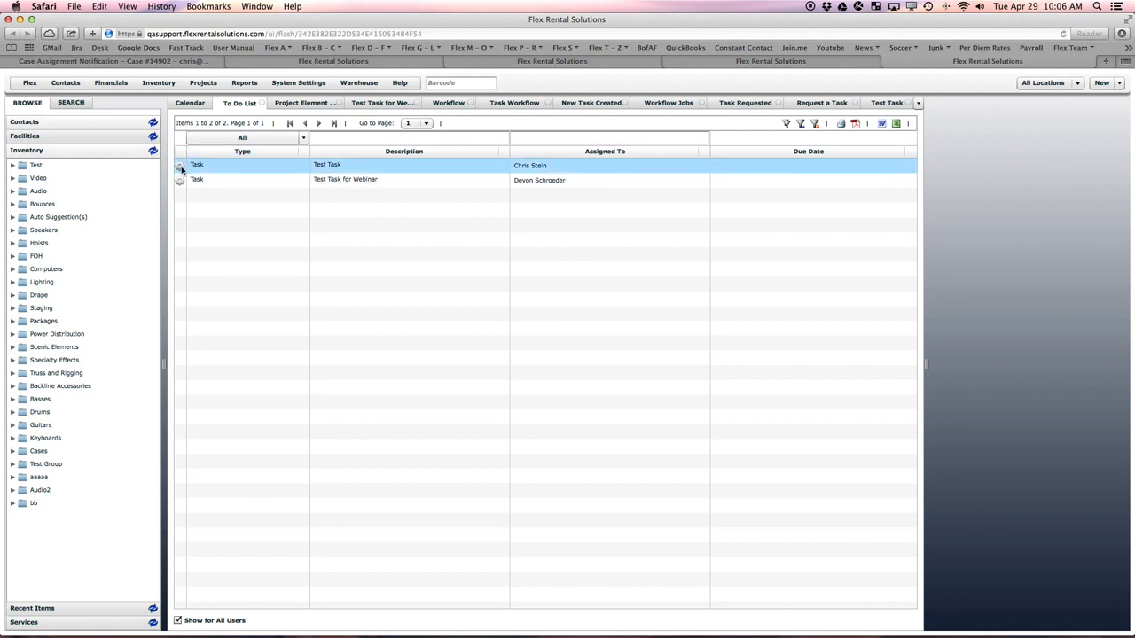
{"action": "left_click", "coordinate": [180, 167]}
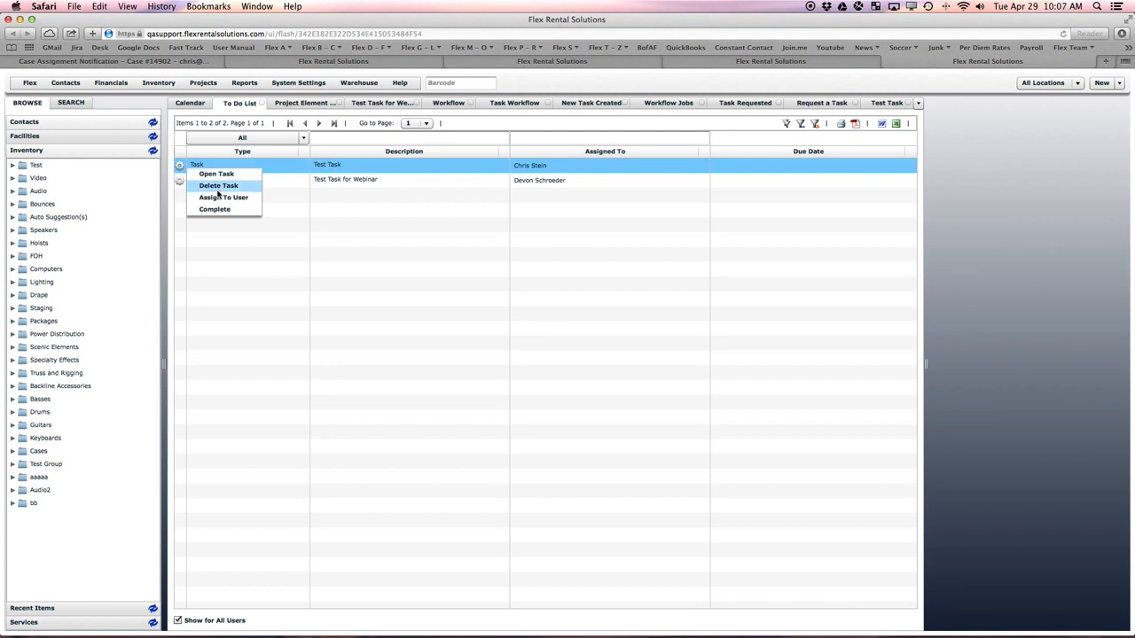
{"action": "left_click", "coordinate": [217, 198]}
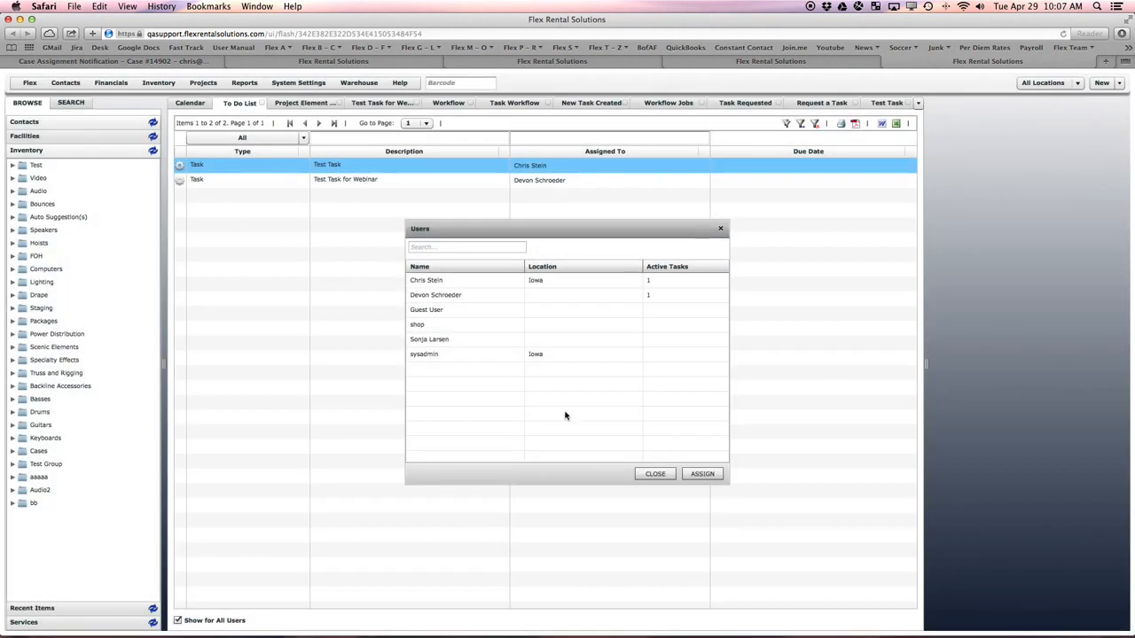
{"action": "left_click", "coordinate": [656, 473]}
{"action": "left_click", "coordinate": [179, 165]}
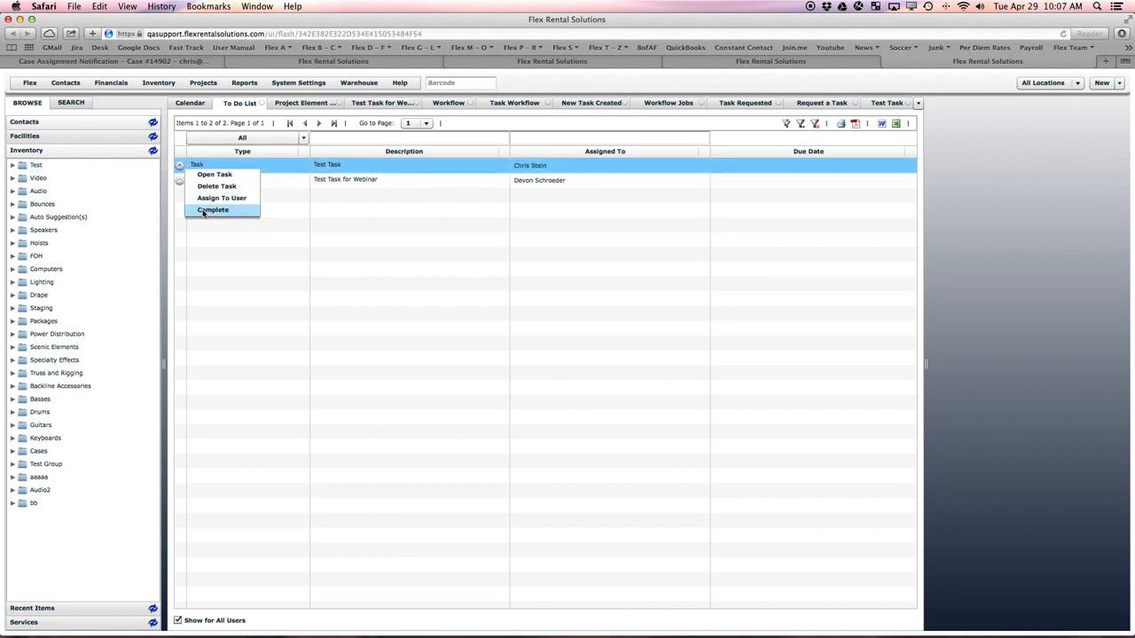
- View the details of Test Task, and open the project list of all tasks
{"action": "double_click", "coordinate": [324, 166]}
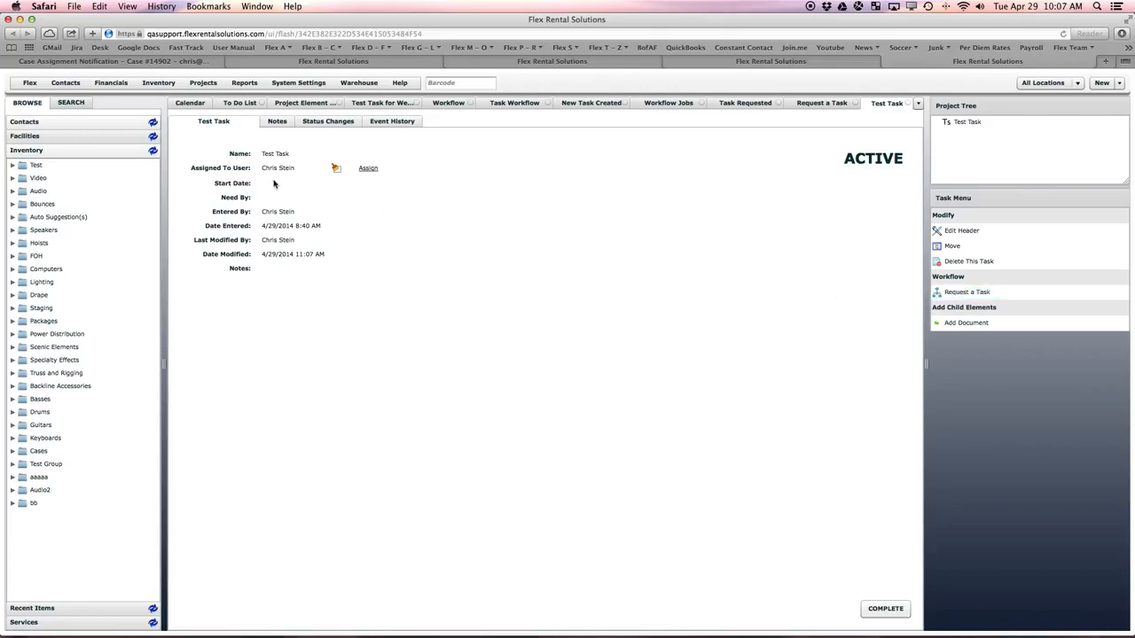
{"action": "left_click", "coordinate": [199, 85]}
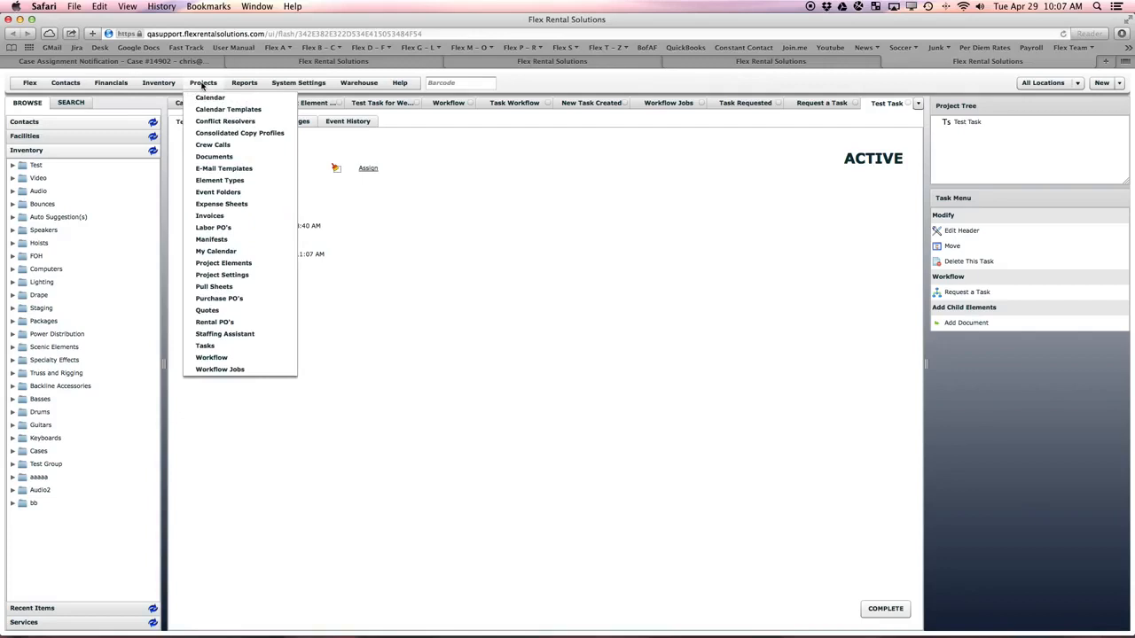
{"action": "left_click", "coordinate": [227, 347]}
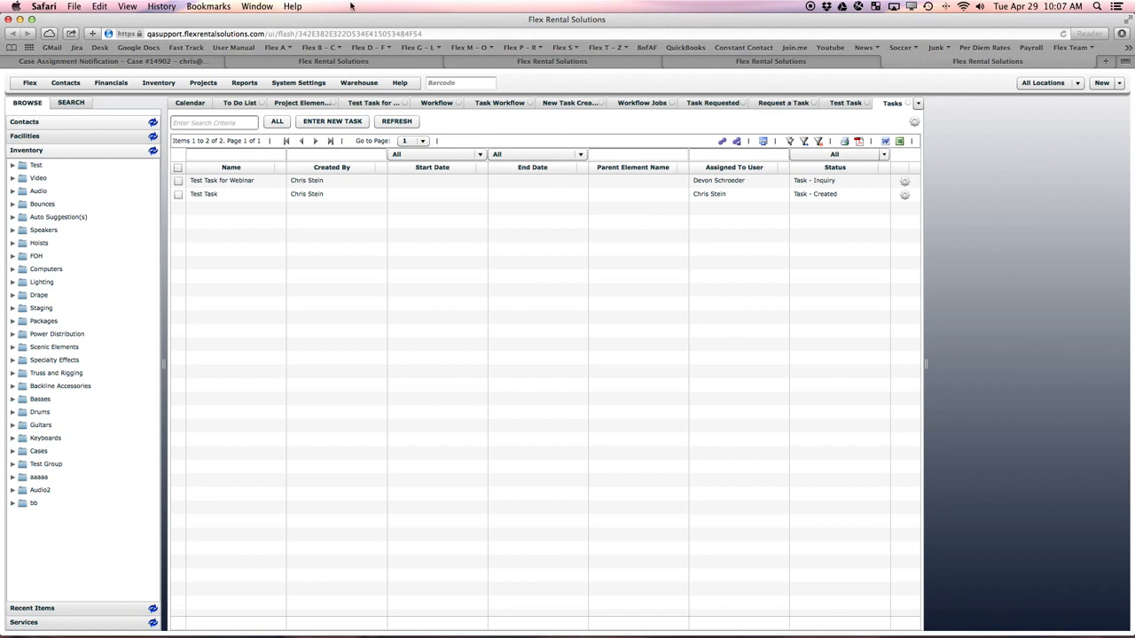
- Reload the application page and show the To Do List for all users
{"action": "left_click", "coordinate": [280, 33]}
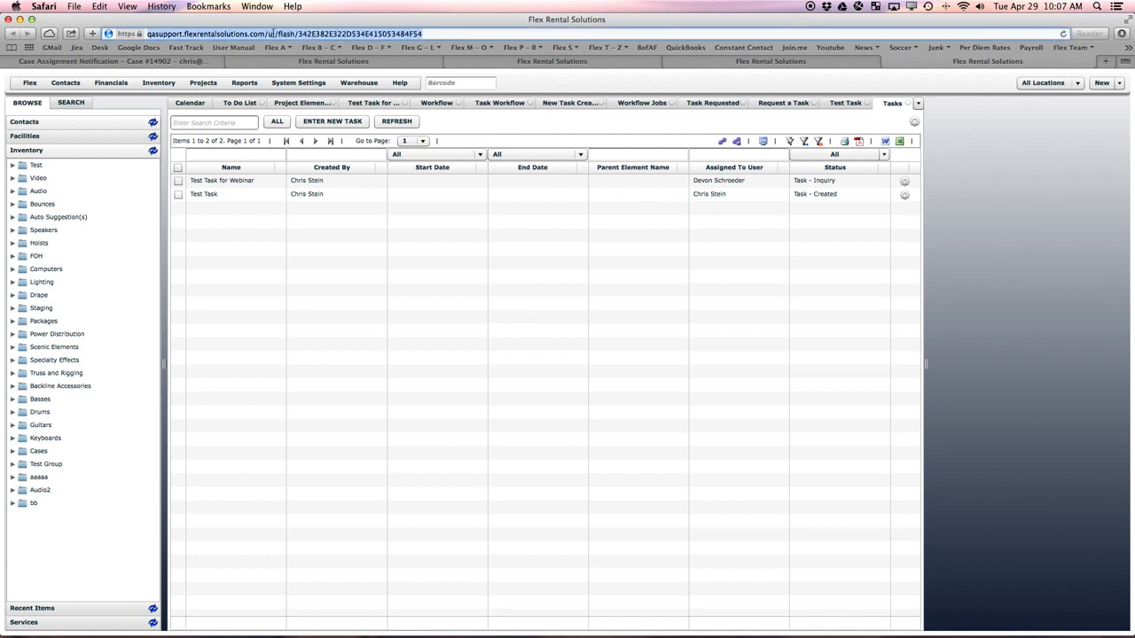
{"action": "key", "text": "Return"}
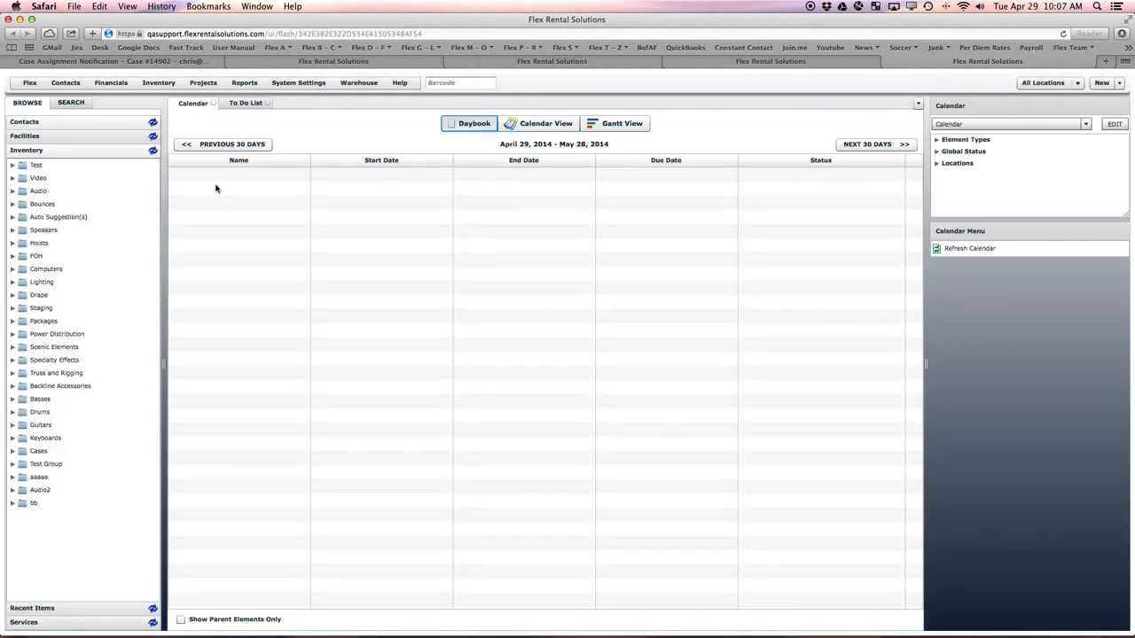
{"action": "left_click", "coordinate": [244, 104]}
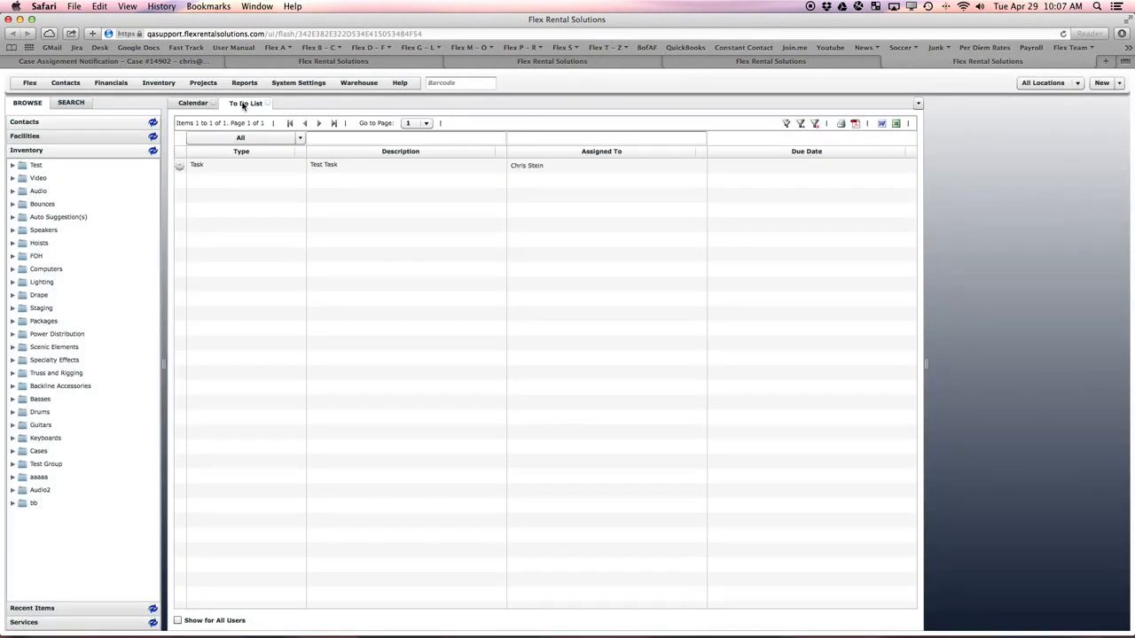
{"action": "left_click", "coordinate": [179, 621]}
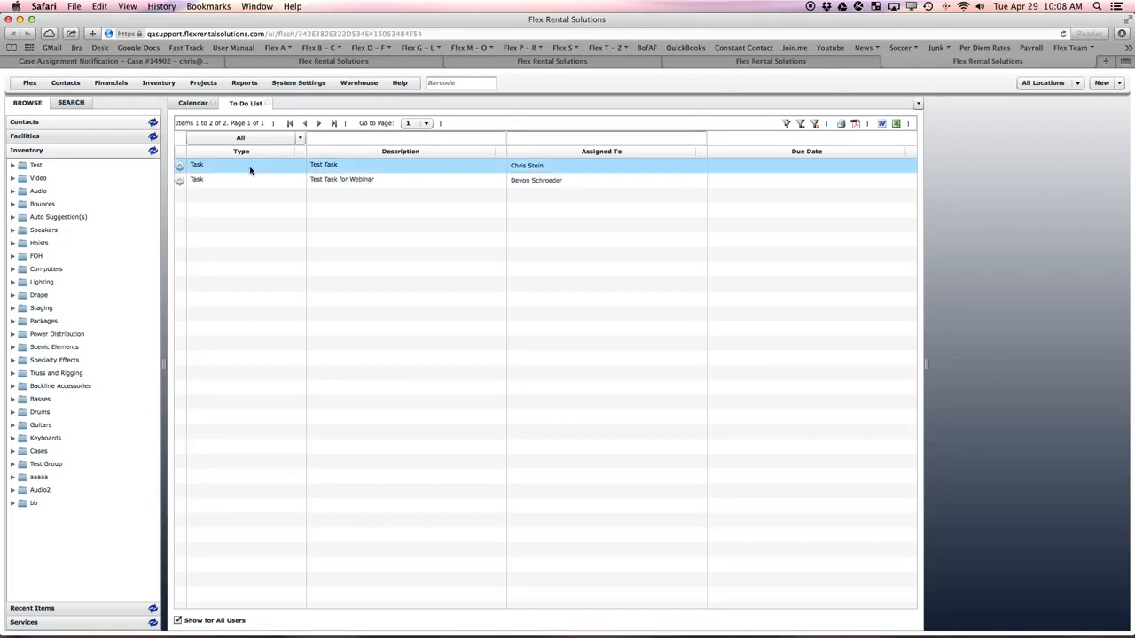
- Open the Grey Ghost Productions contact from group A of the Clients in the contact tree
{"action": "left_click", "coordinate": [59, 83]}
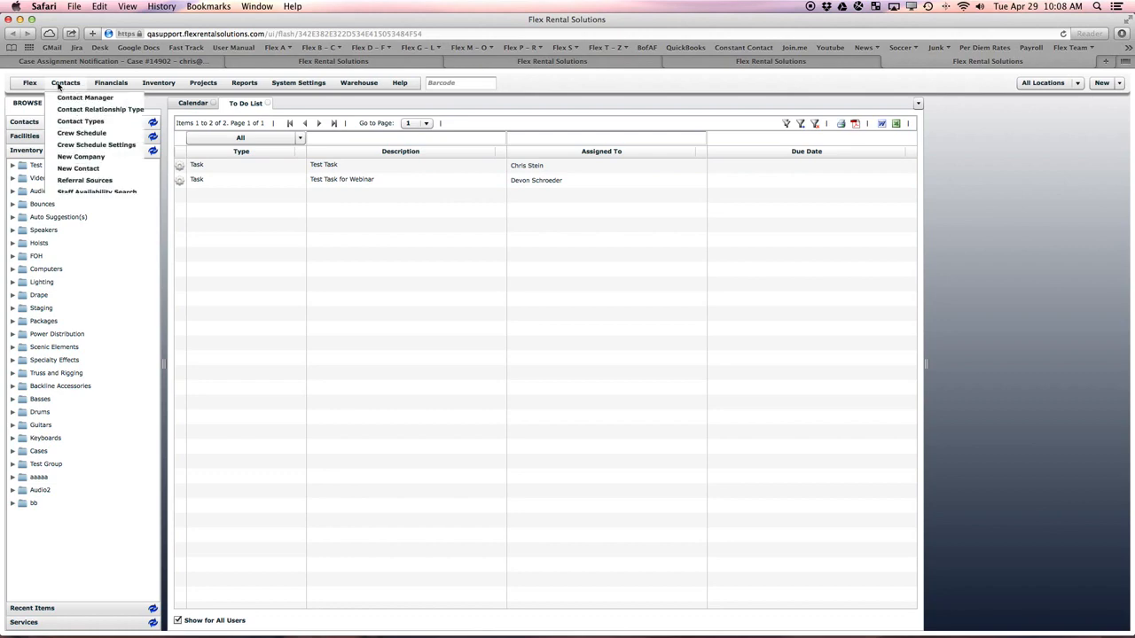
{"action": "left_click", "coordinate": [21, 126]}
{"action": "left_click", "coordinate": [13, 137]}
{"action": "left_click", "coordinate": [22, 150]}
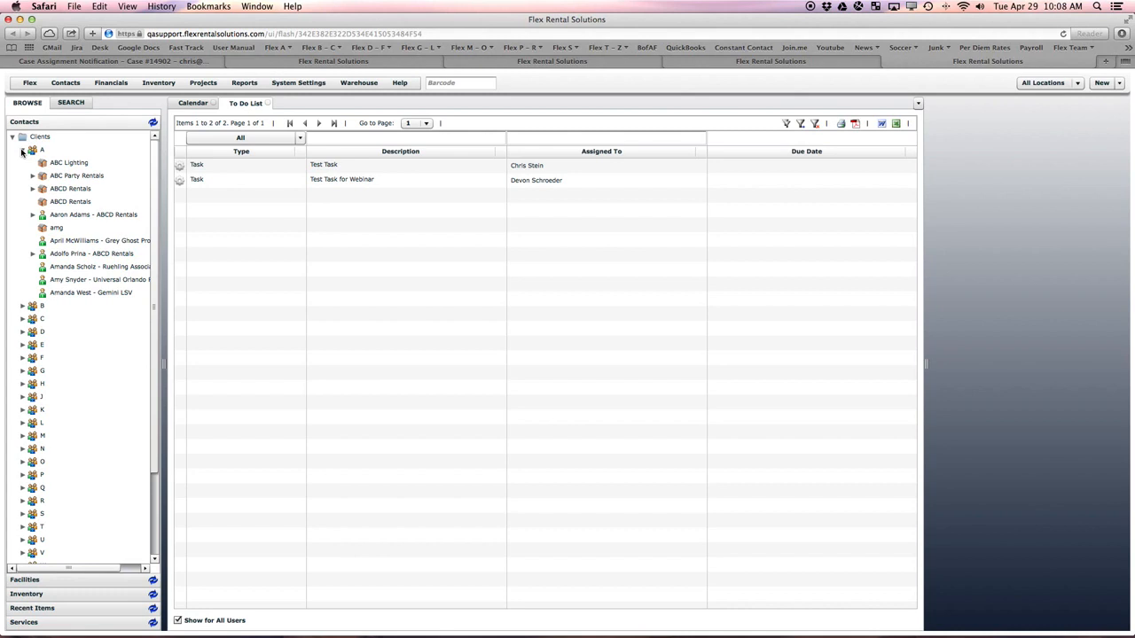
{"action": "left_click", "coordinate": [88, 243]}
{"action": "double_click", "coordinate": [89, 243]}
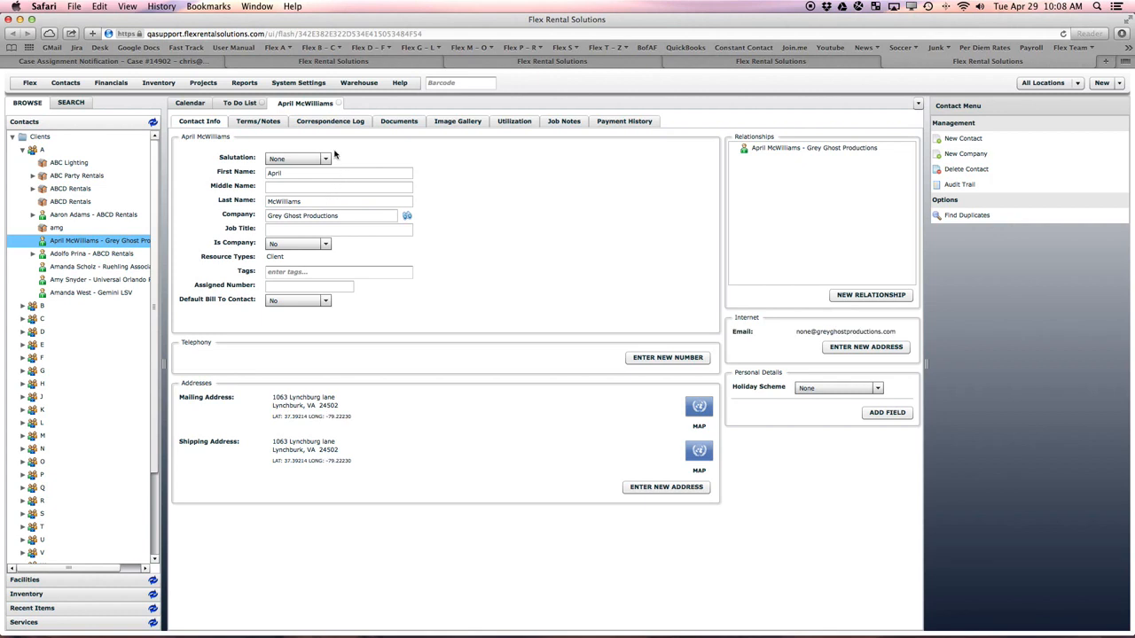
- Start a new correspondence log entry for the contact with the description "Follow up on a confirmed Quote"
{"action": "left_click", "coordinate": [307, 123]}
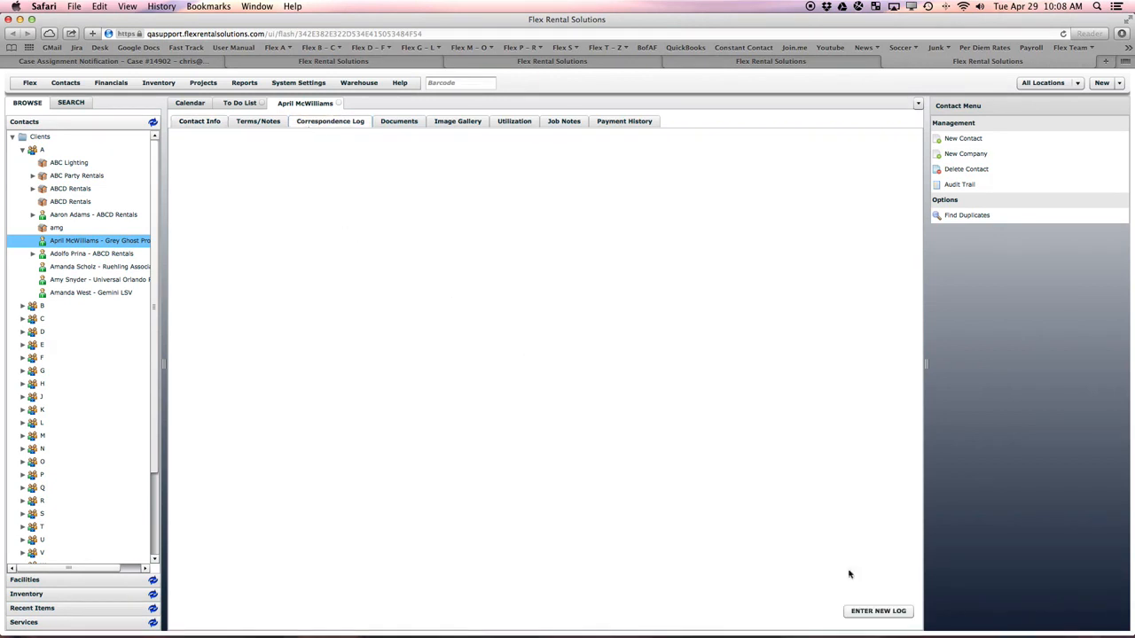
{"action": "left_click", "coordinate": [869, 611]}
{"action": "left_click", "coordinate": [442, 497]}
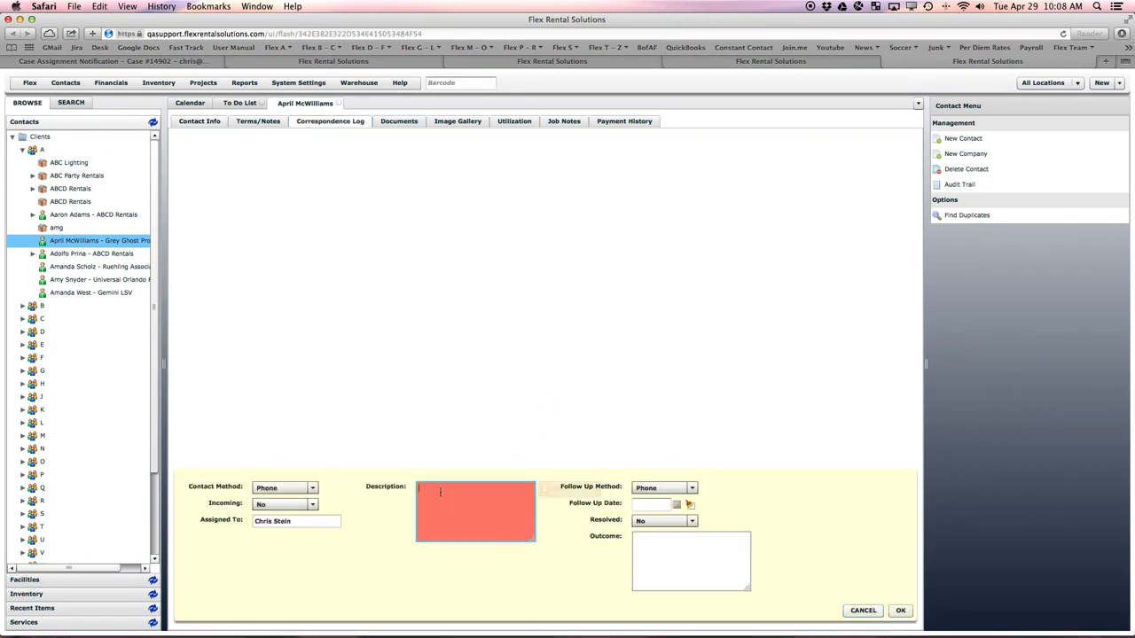
{"action": "type", "text": "Fo"}
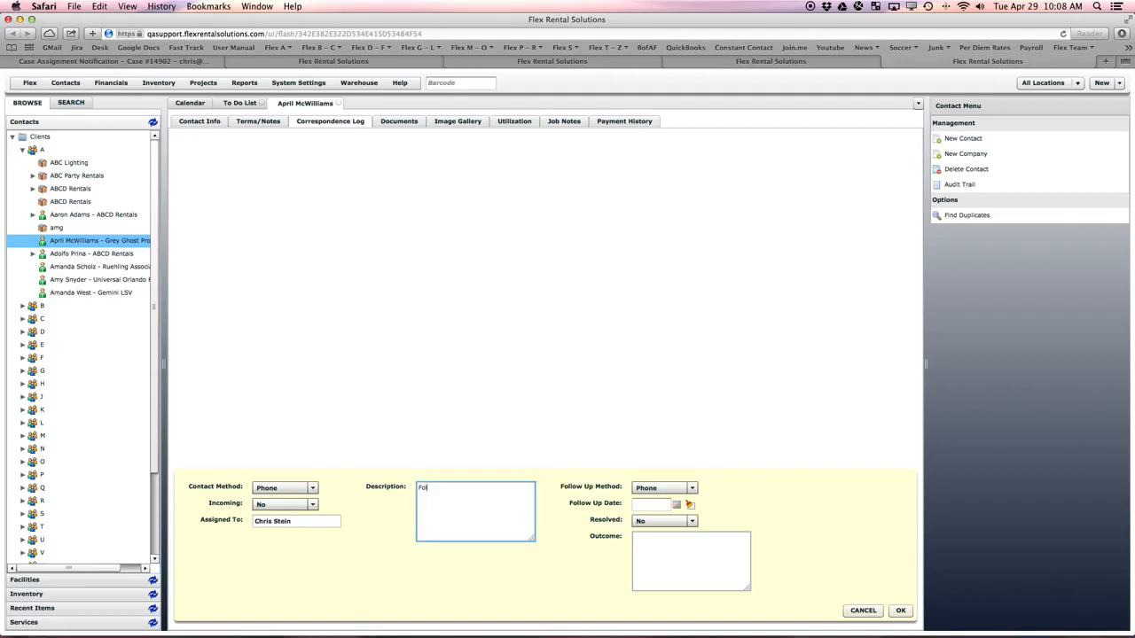
{"action": "type", "text": "llow up on a confirmed Quote"}
- Set the log entry's follow-up method to Email and its follow-up date to 5/1/2014, and save the entry
{"action": "left_click", "coordinate": [650, 491]}
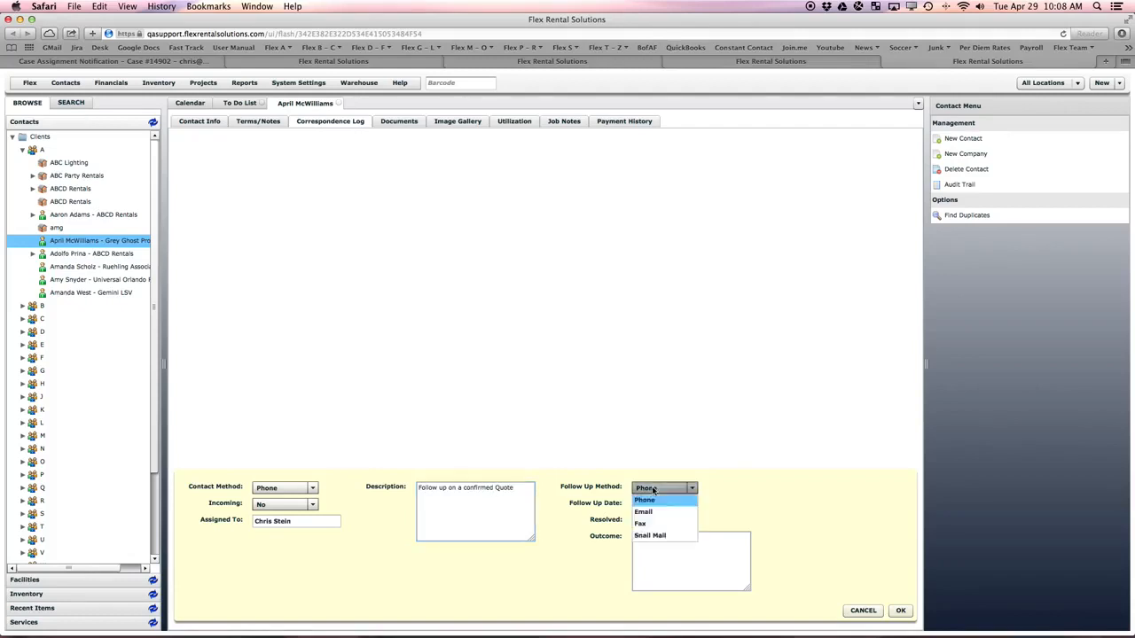
{"action": "left_click", "coordinate": [650, 491]}
{"action": "left_click", "coordinate": [656, 493]}
{"action": "left_click", "coordinate": [664, 513]}
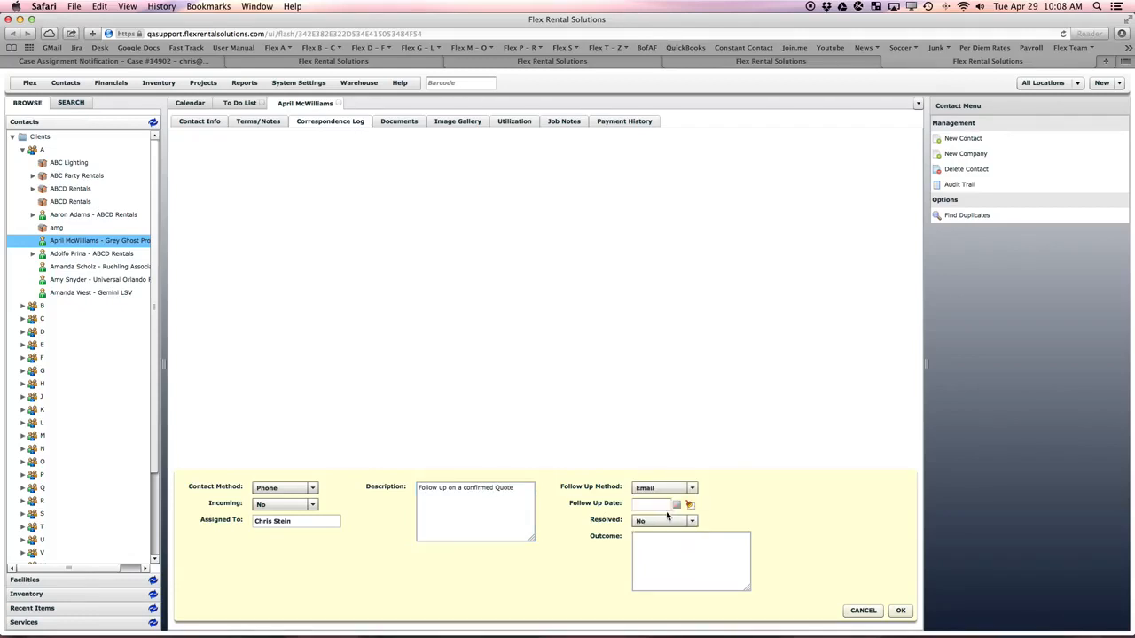
{"action": "left_click", "coordinate": [684, 506]}
{"action": "left_click", "coordinate": [769, 506]}
{"action": "left_click", "coordinate": [743, 535]}
{"action": "left_click", "coordinate": [901, 611]}
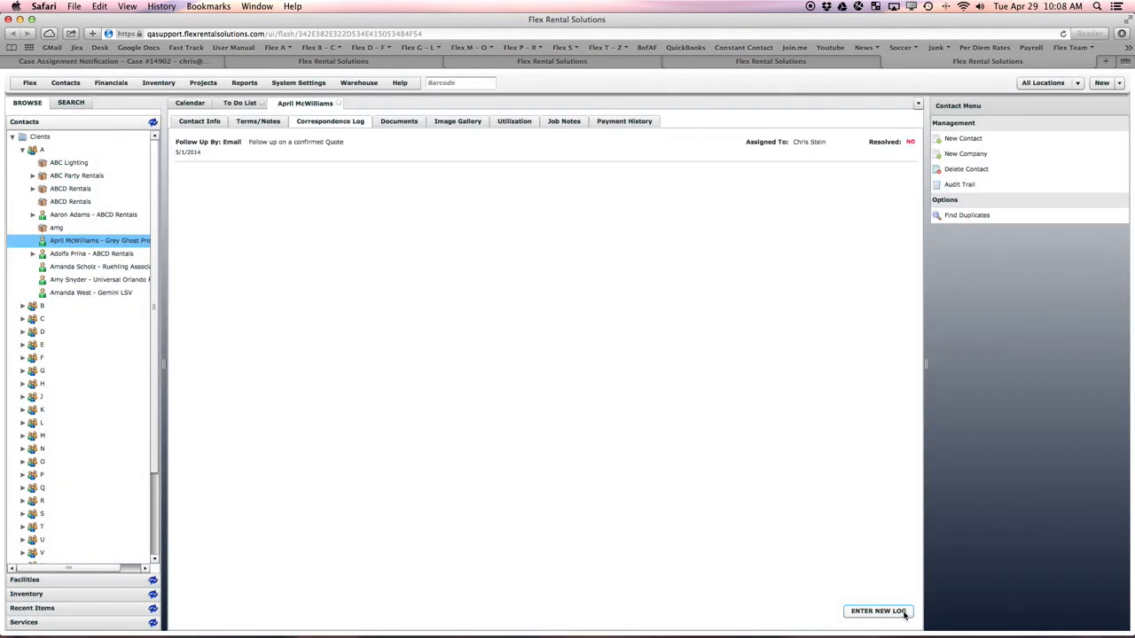
- Check the To Do List for the follow-up, and open quote 14-0026 Test Amp from the calendar's previous 30 days
{"action": "left_click", "coordinate": [239, 103]}
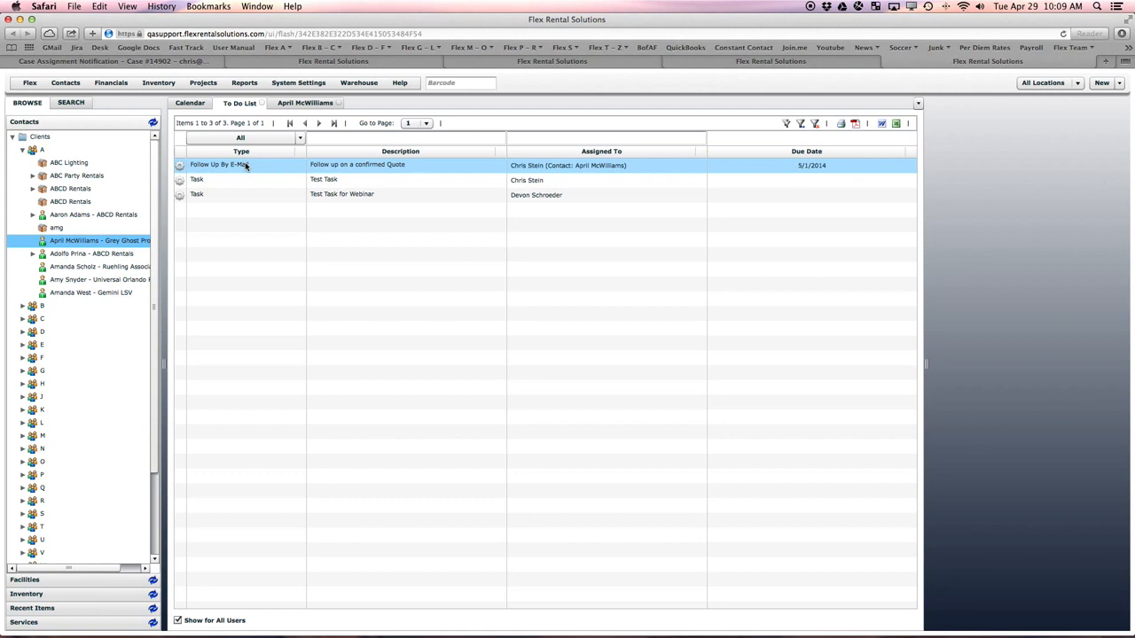
{"action": "left_click", "coordinate": [192, 104]}
{"action": "left_click", "coordinate": [223, 147]}
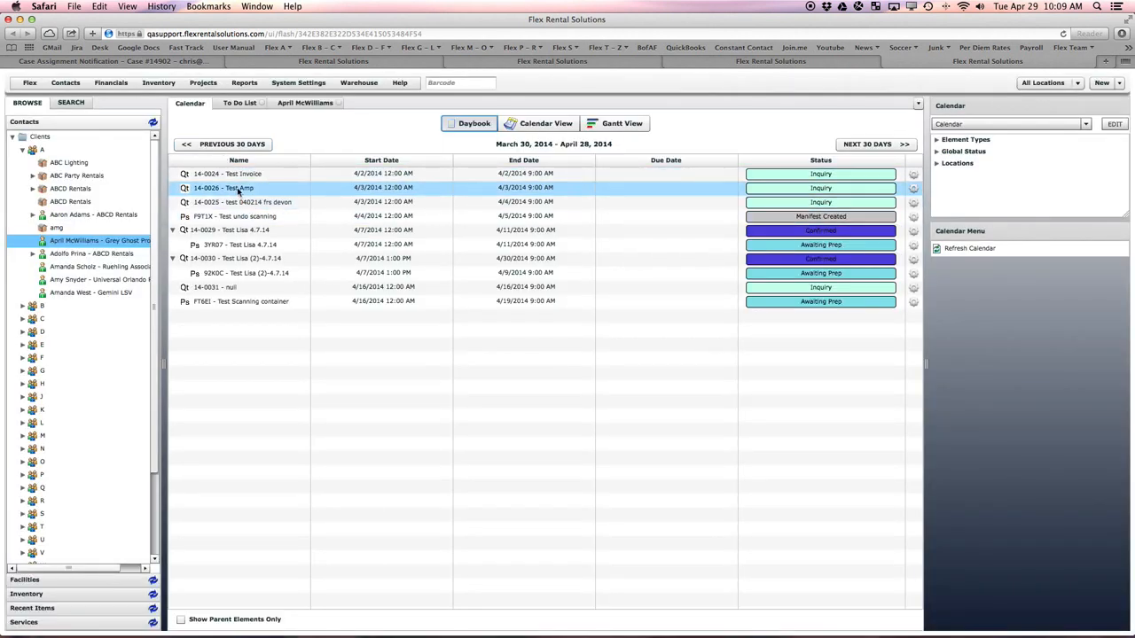
{"action": "double_click", "coordinate": [237, 189]}
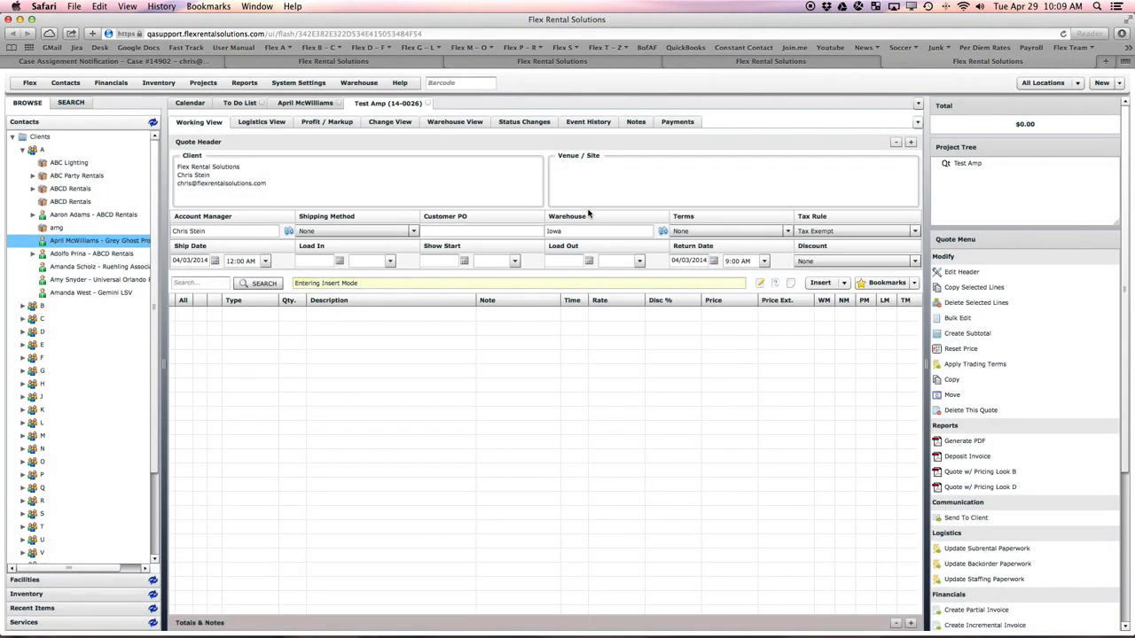
- Check whether Task is a permitted child element in the Quote element definition, and return to the Test Amp quote
{"action": "left_click", "coordinate": [197, 84]}
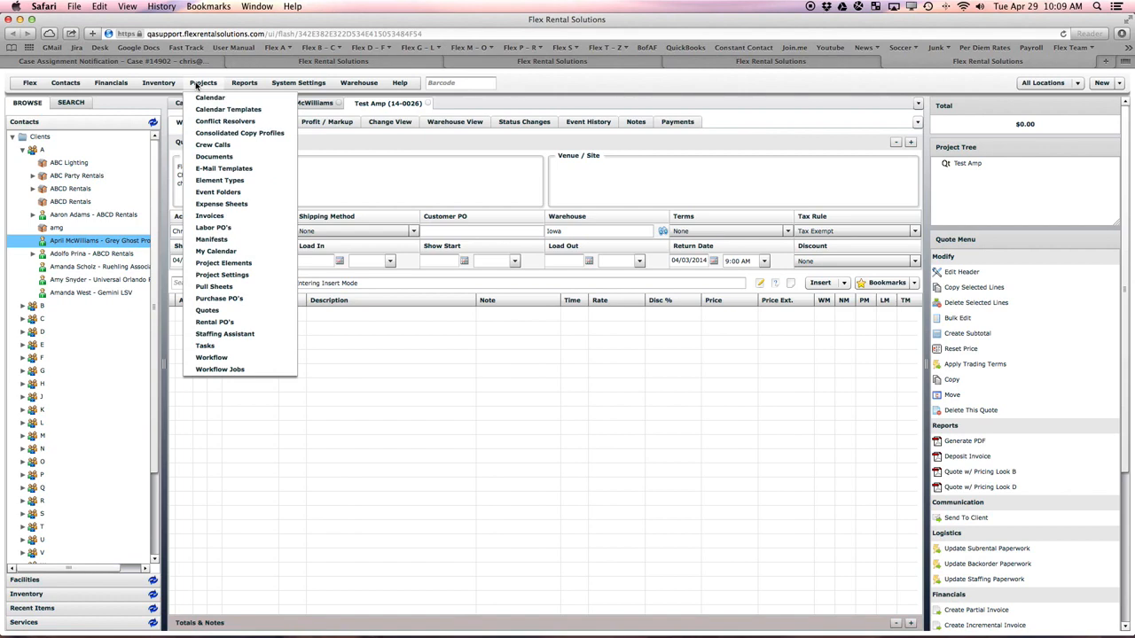
{"action": "left_click", "coordinate": [226, 264]}
{"action": "left_click", "coordinate": [200, 292]}
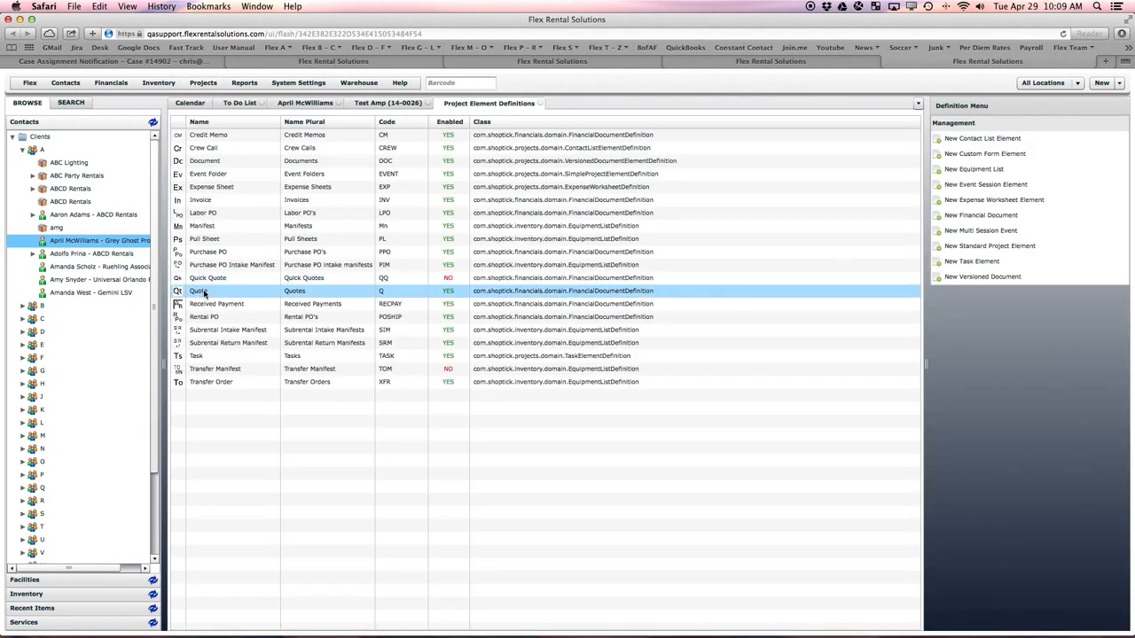
{"action": "double_click", "coordinate": [204, 295]}
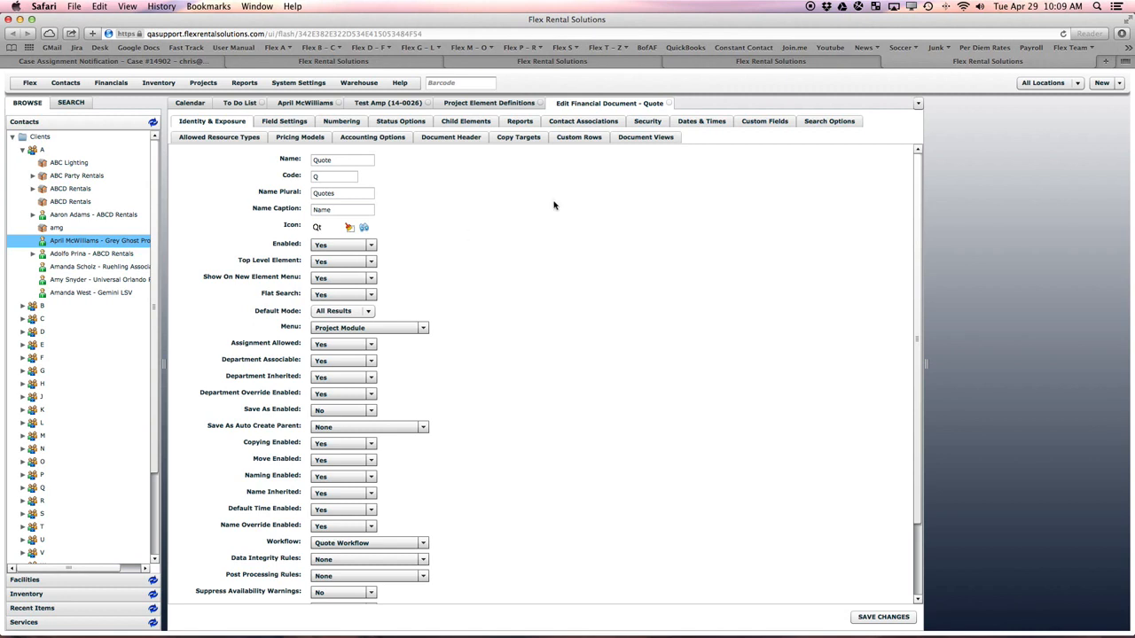
{"action": "left_click", "coordinate": [480, 123]}
{"action": "scroll", "coordinate": [426, 269], "scroll_direction": "down", "scroll_amount": 5}
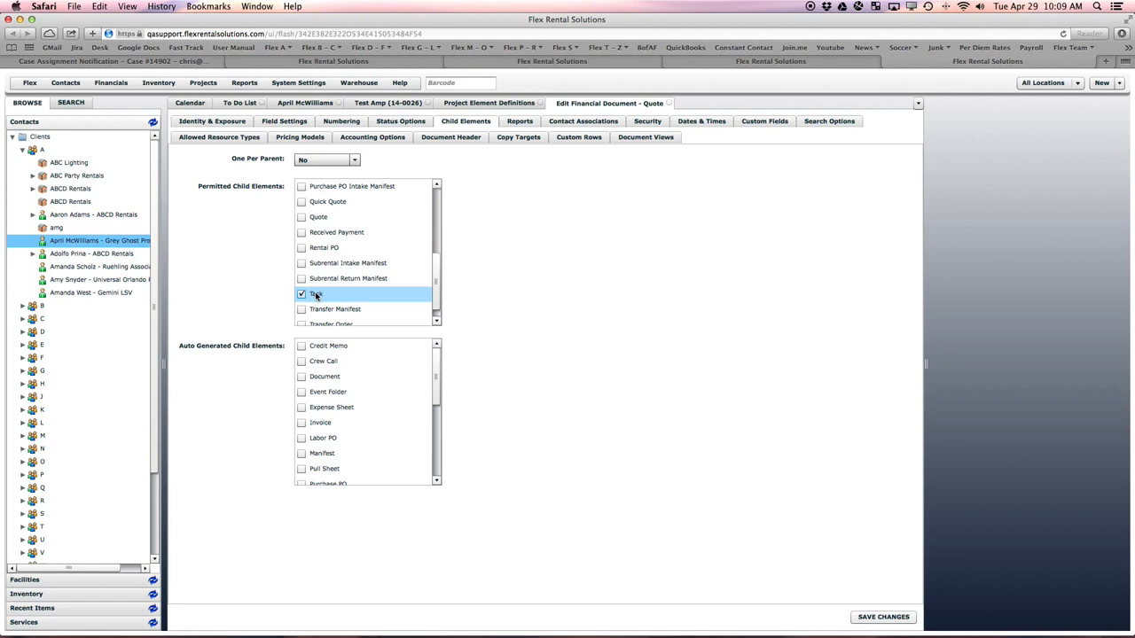
{"action": "left_click", "coordinate": [670, 104]}
{"action": "left_click", "coordinate": [543, 104]}
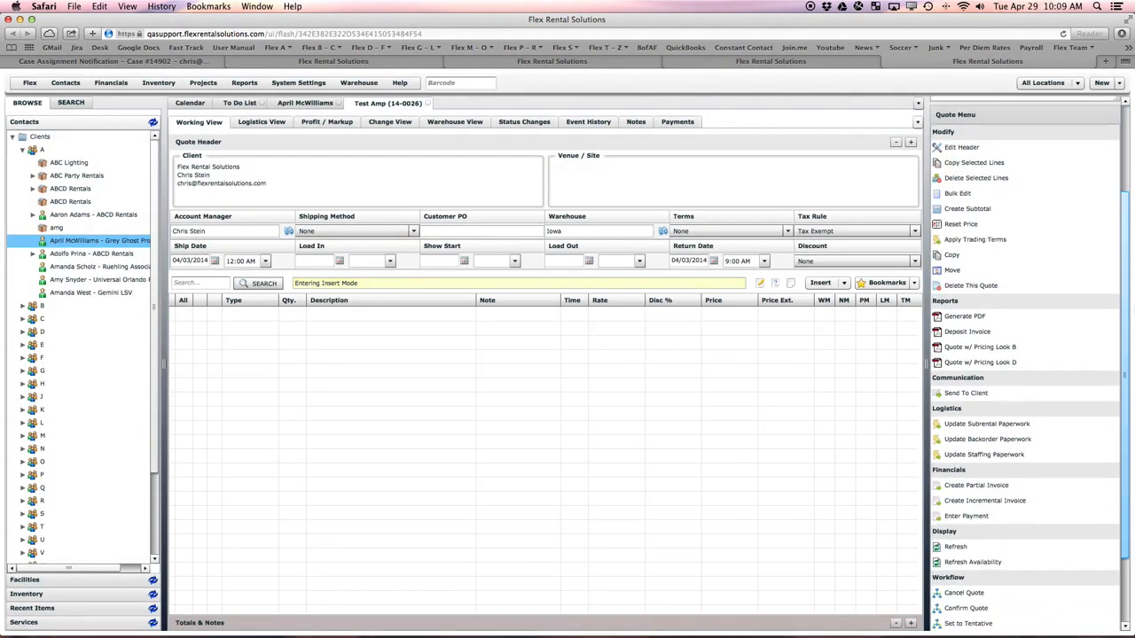
- Add a child task named "Make CAD Drawing" to the Test Amp quote, keeping the default dates and status
{"action": "scroll", "coordinate": [1026, 364], "scroll_direction": "down", "scroll_amount": 3}
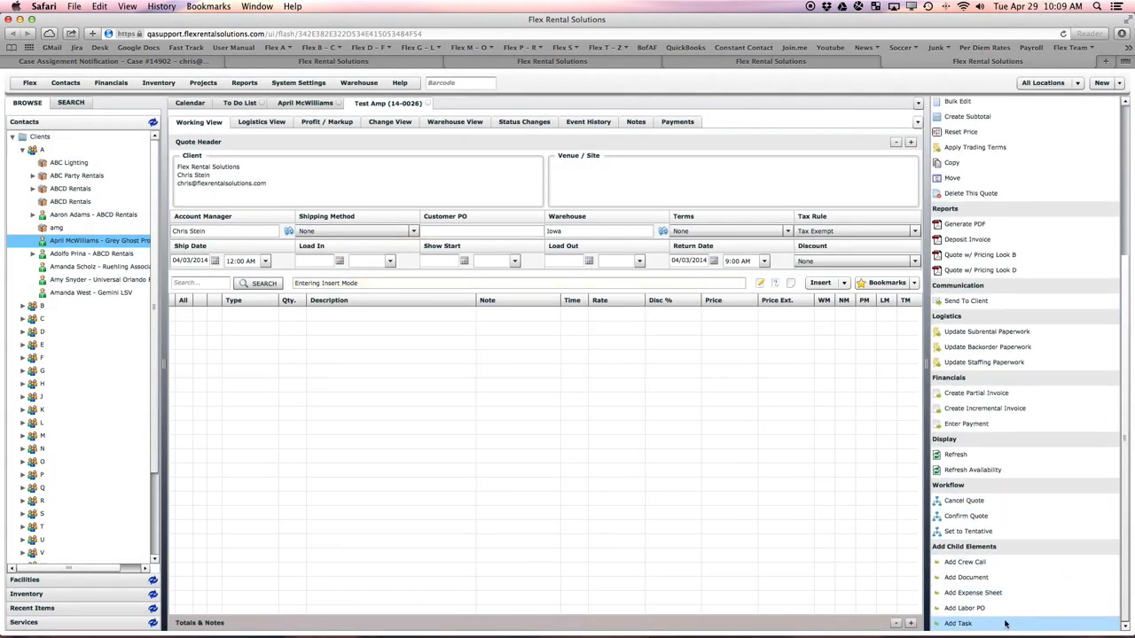
{"action": "left_click", "coordinate": [956, 624]}
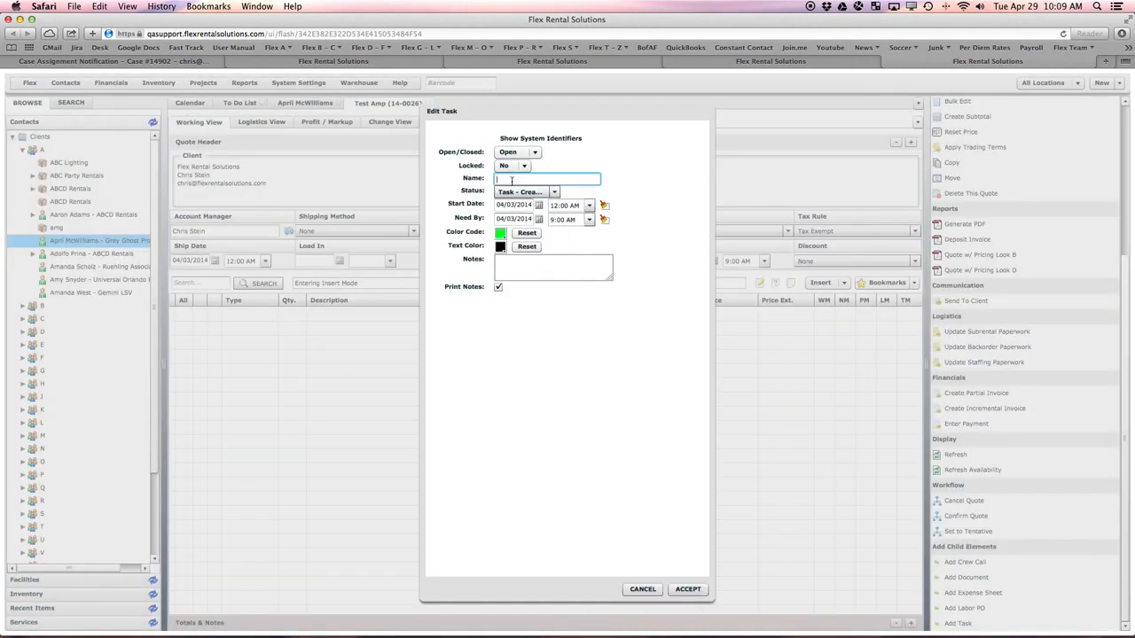
{"action": "type", "text": "Make CAD Drawing"}
{"action": "left_click", "coordinate": [685, 588]}
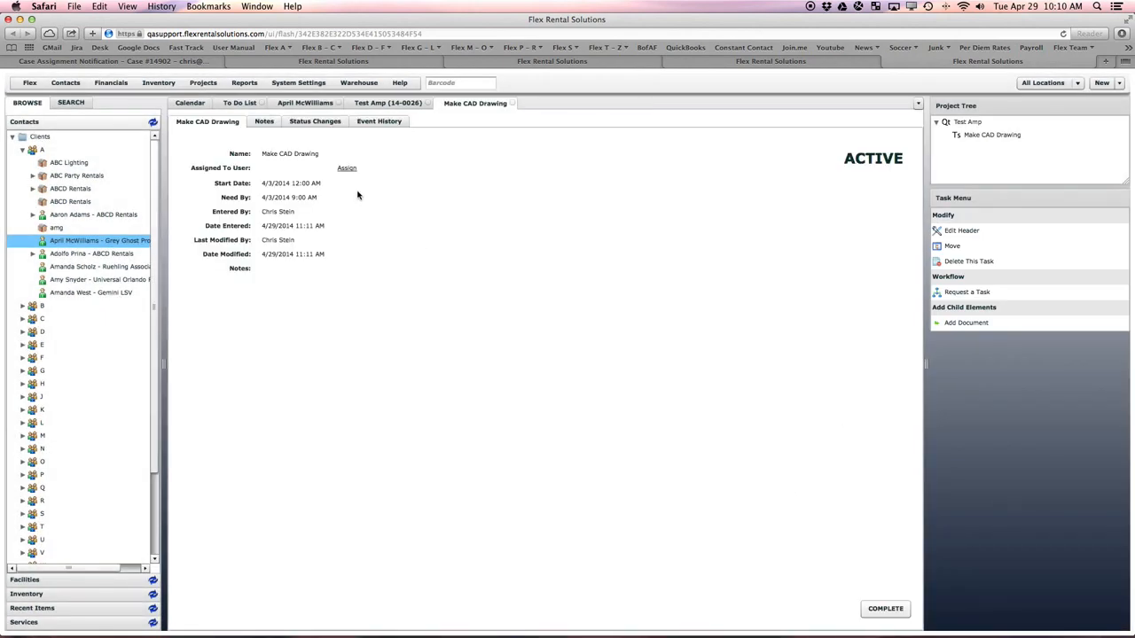
- Assign the Make CAD Drawing task to the user listed directly above Guest User
{"action": "left_click", "coordinate": [345, 169]}
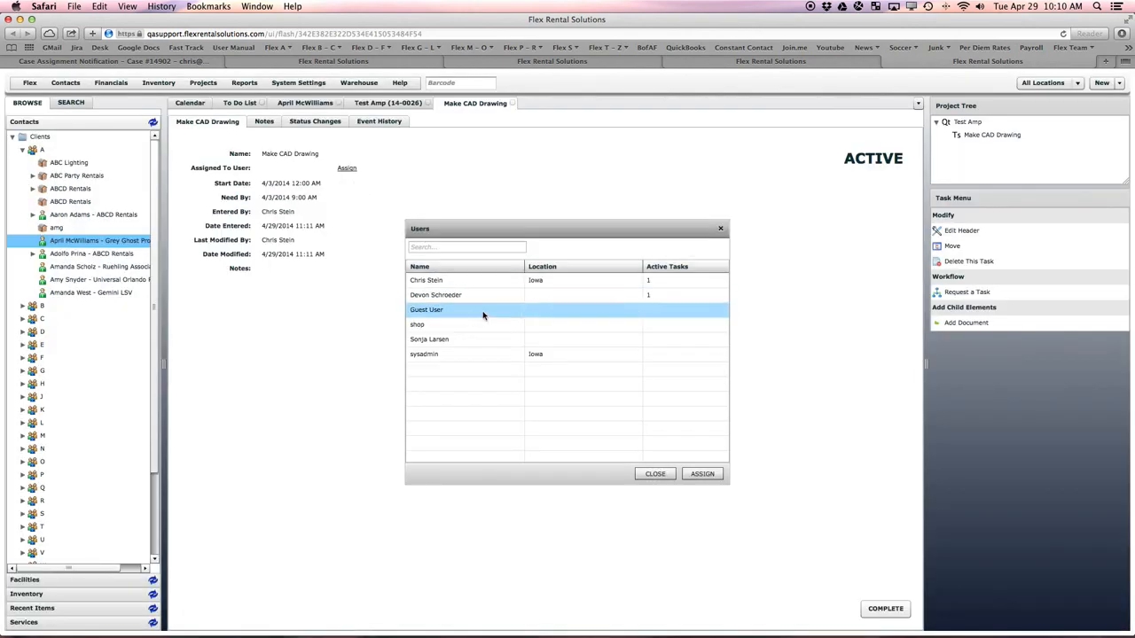
{"action": "left_click", "coordinate": [442, 297]}
{"action": "double_click", "coordinate": [443, 298]}
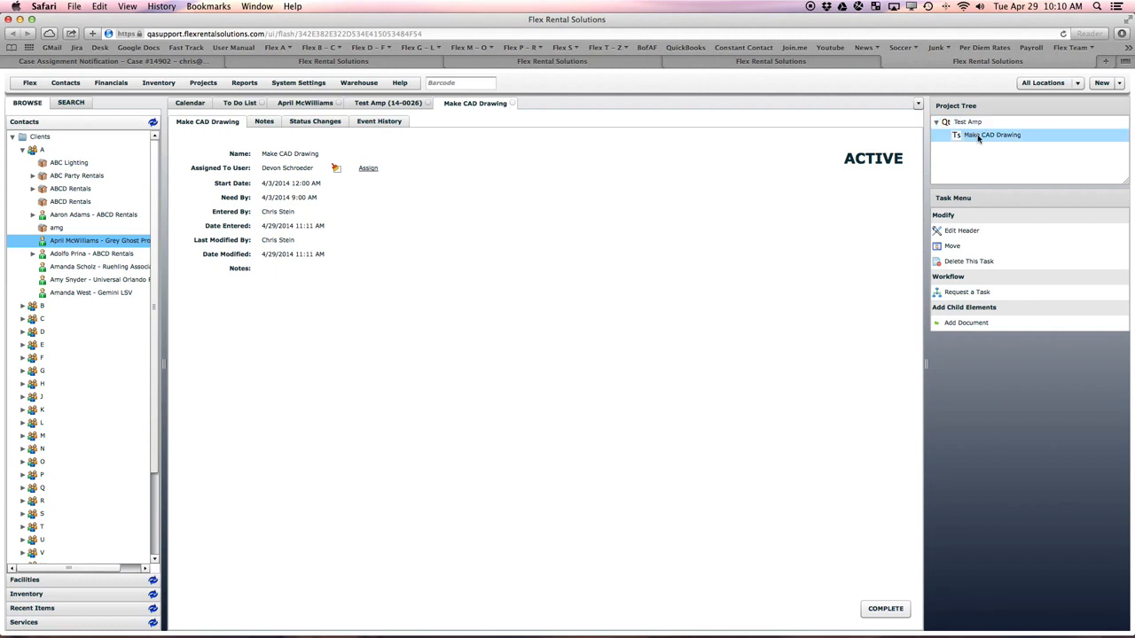
- Check the To Do List for the Make CAD Drawing task, comparing the list for all users with the current user's own
{"action": "left_click", "coordinate": [240, 103]}
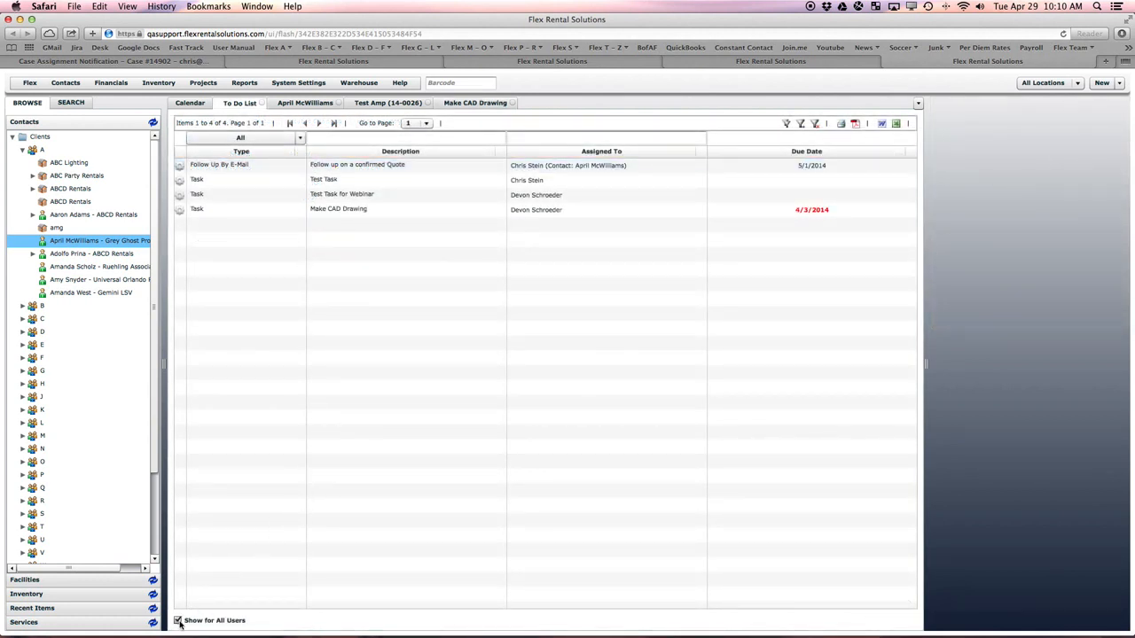
{"action": "left_click", "coordinate": [335, 210]}
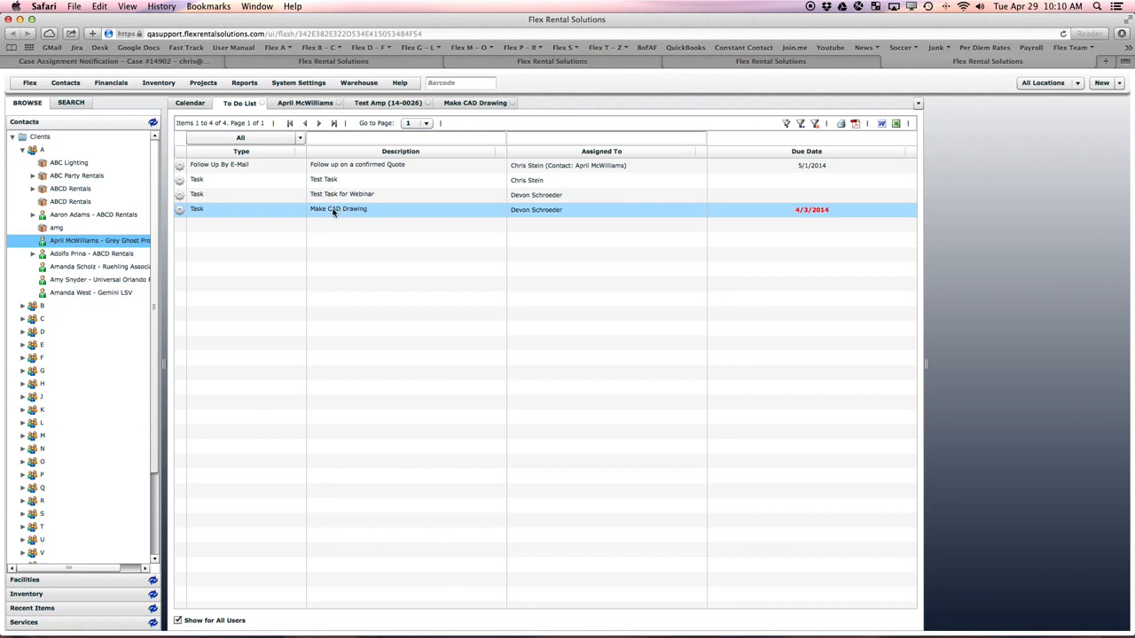
{"action": "left_click", "coordinate": [177, 621]}
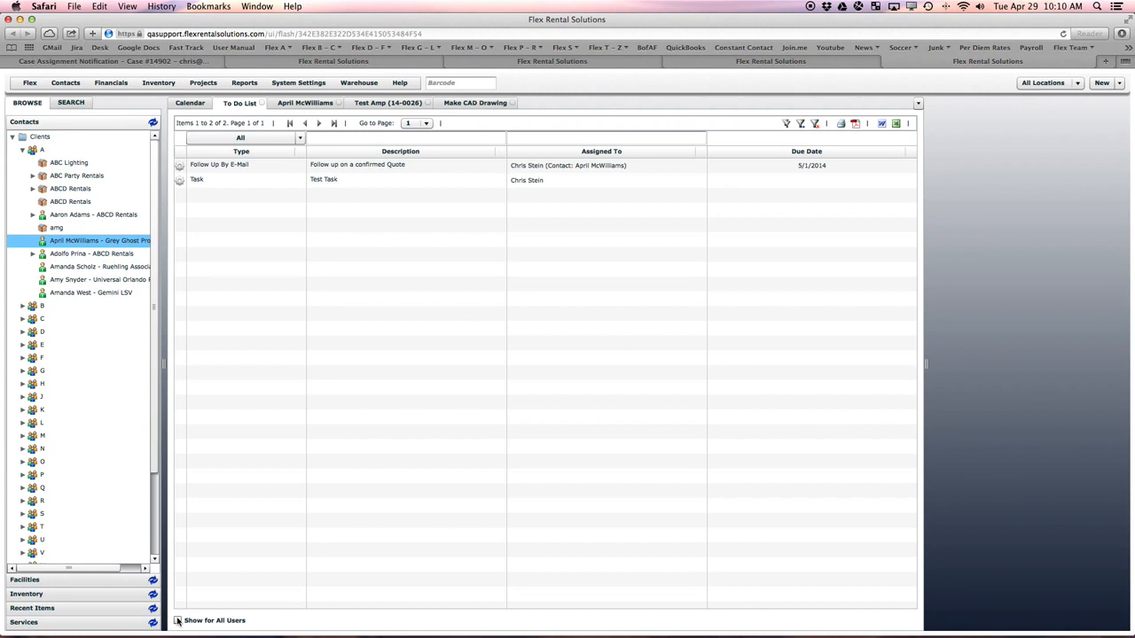
{"action": "left_click", "coordinate": [178, 621]}
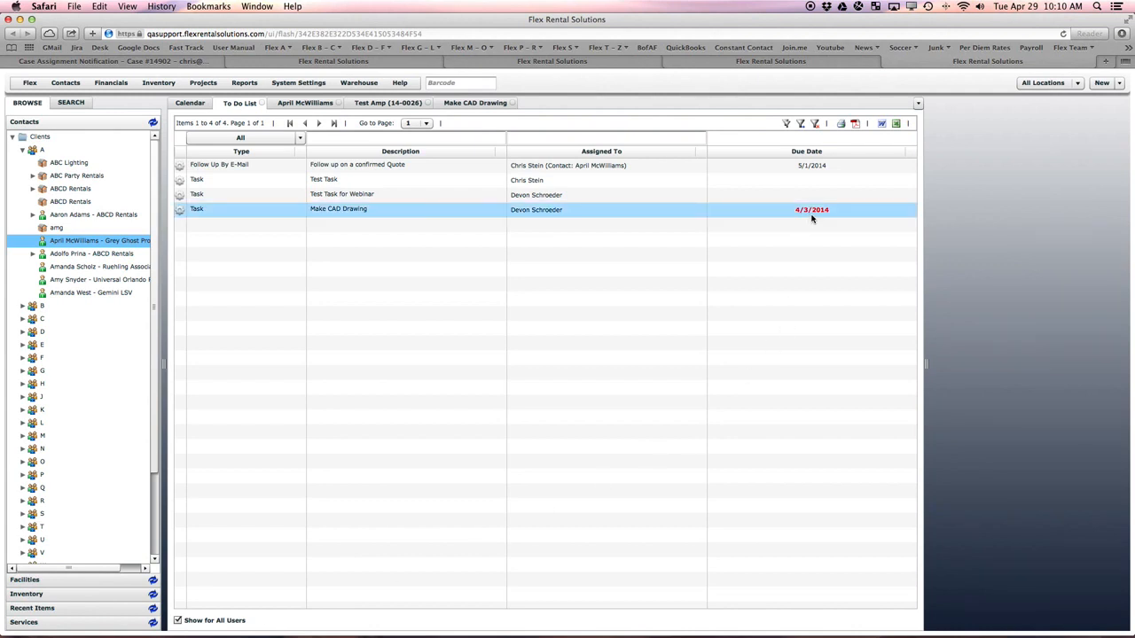